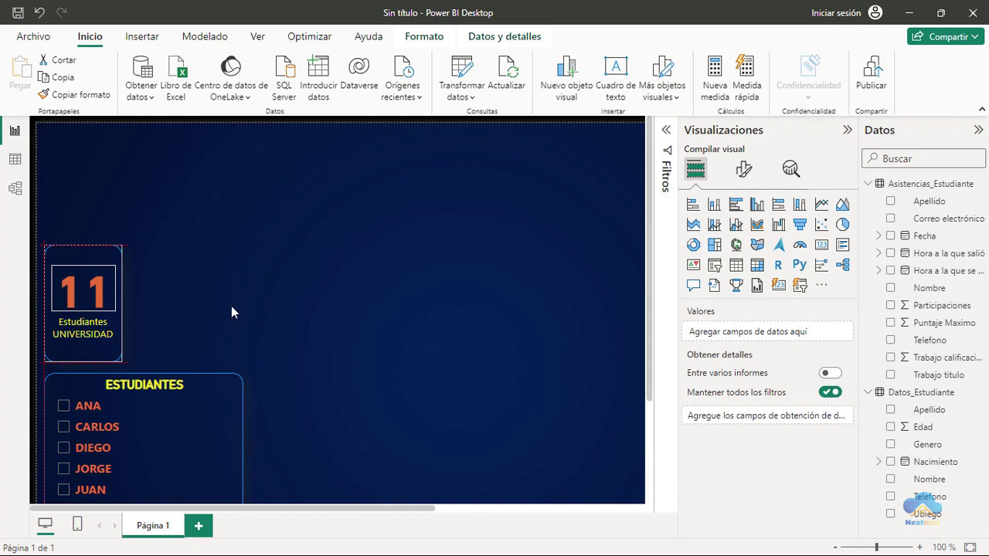
- Add a donut chart at the page's middle top with Genero as its legend
left_click(265, 316)
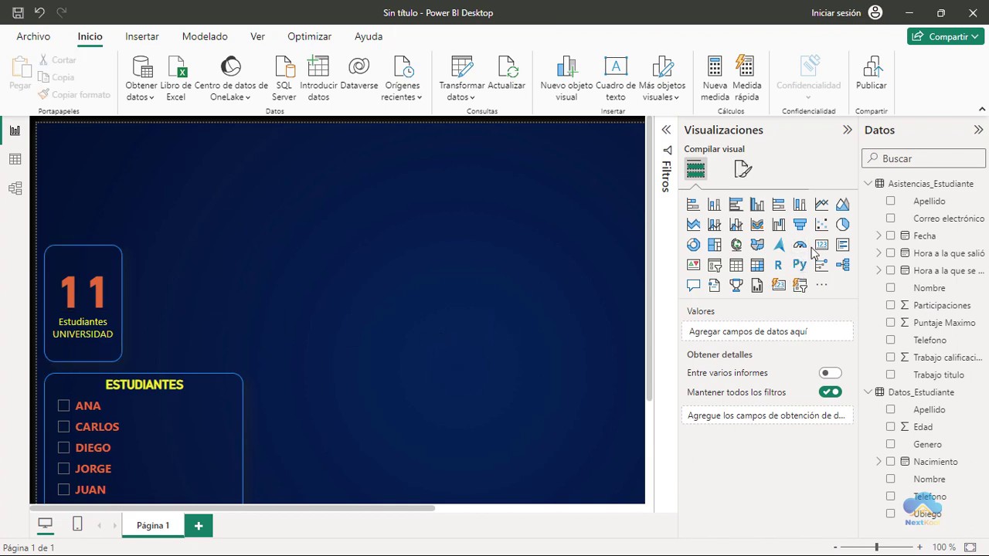
left_click(693, 246)
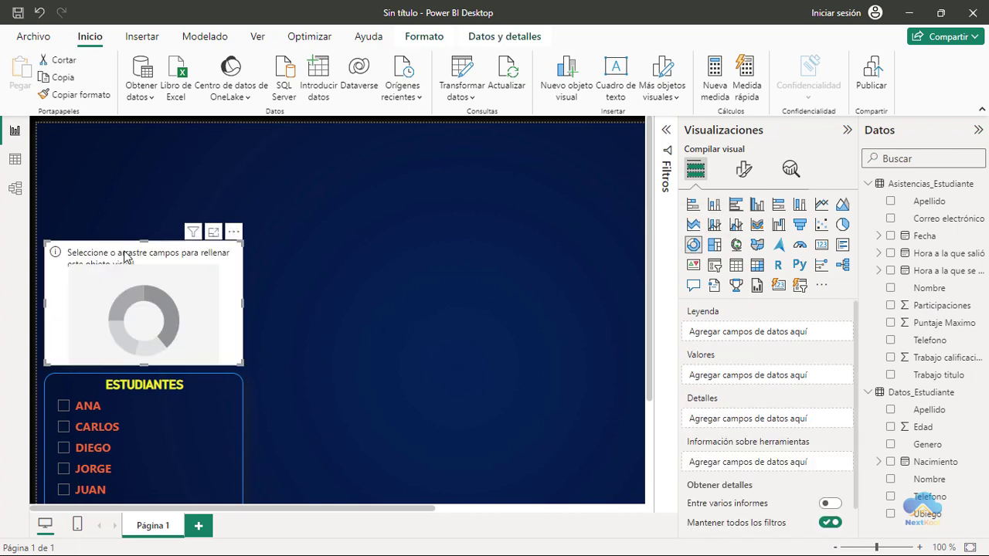
left_click_drag(126, 249, 255, 222)
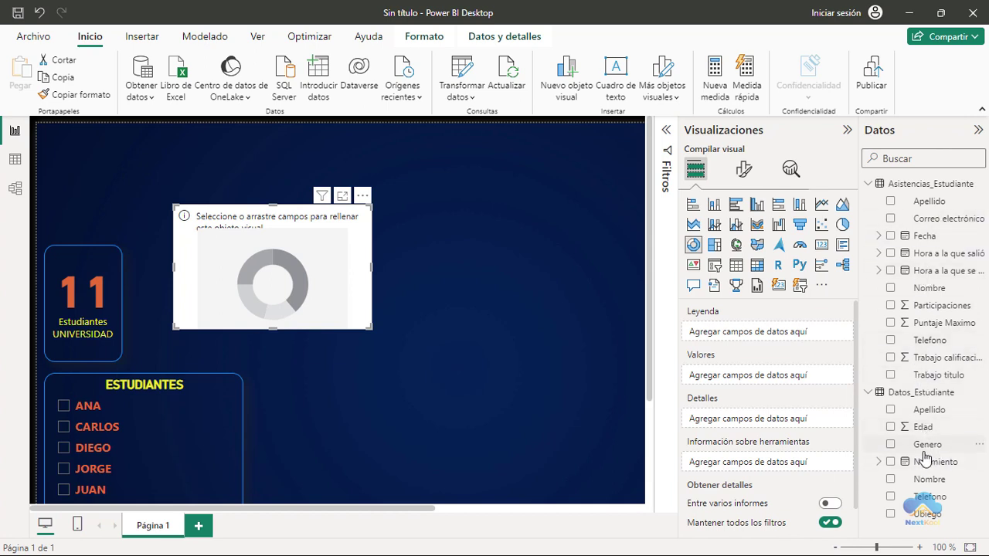
left_click_drag(930, 447, 292, 287)
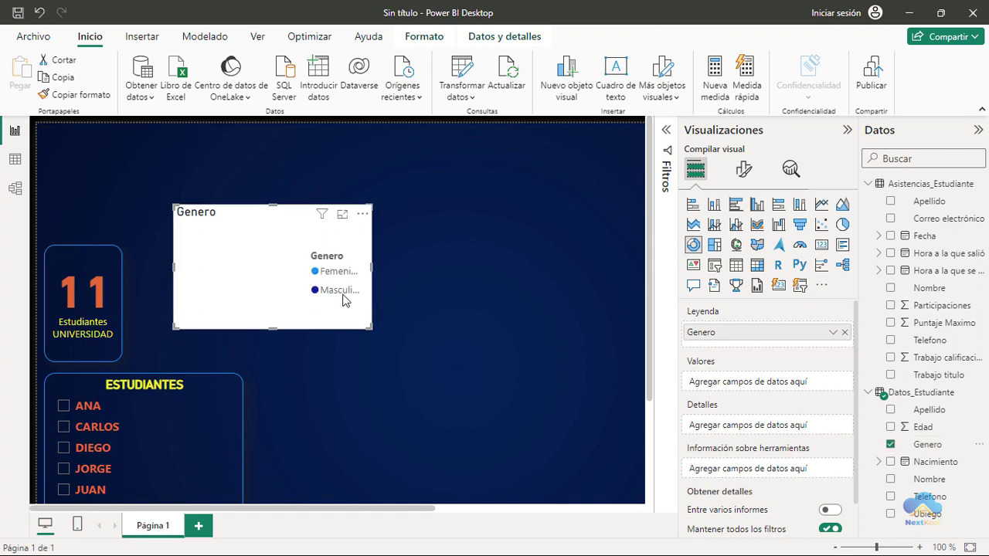
- Put Recuento de Genero in Valores for slices of 5 and 6, then nudge the chart right and down
left_click_drag(672, 305, 862, 349)
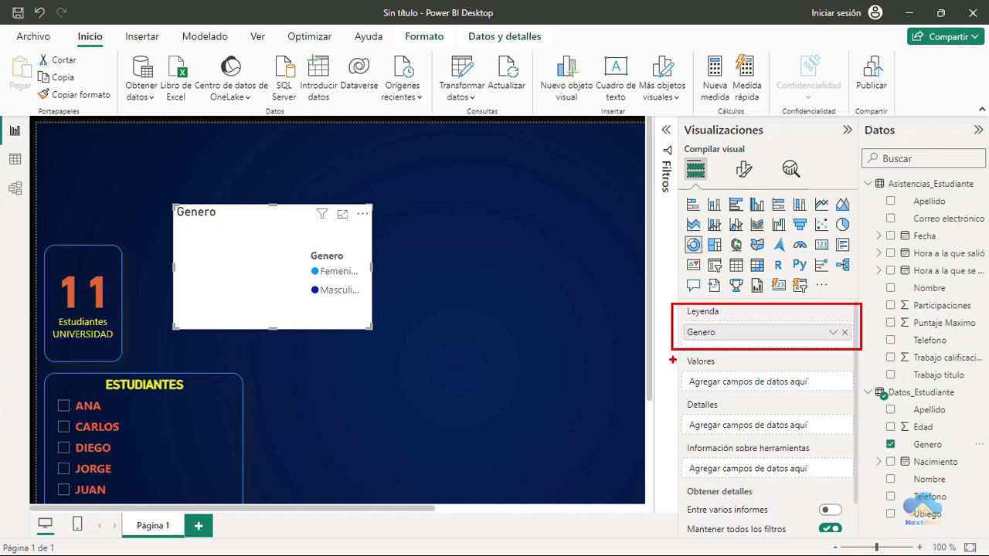
left_click_drag(679, 355, 856, 401)
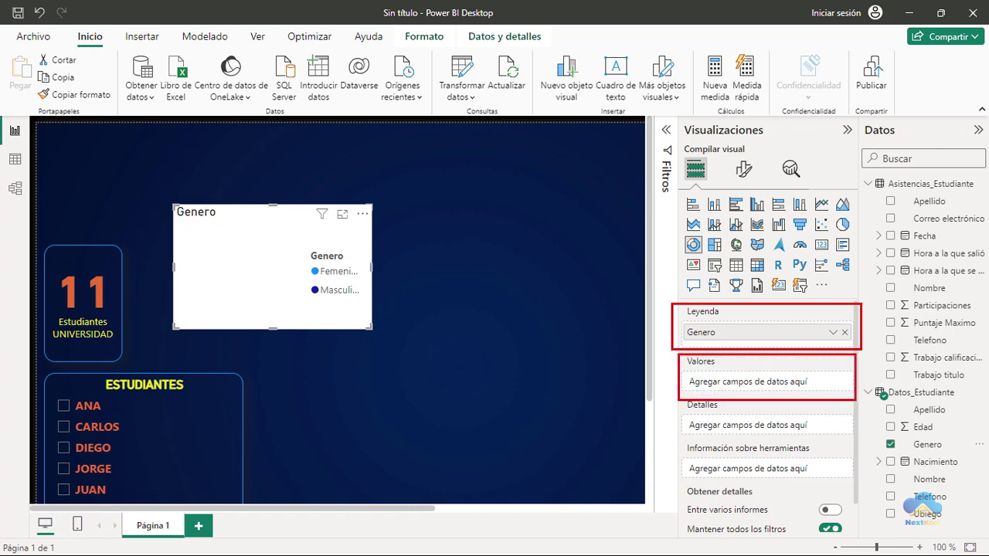
key("Escape")
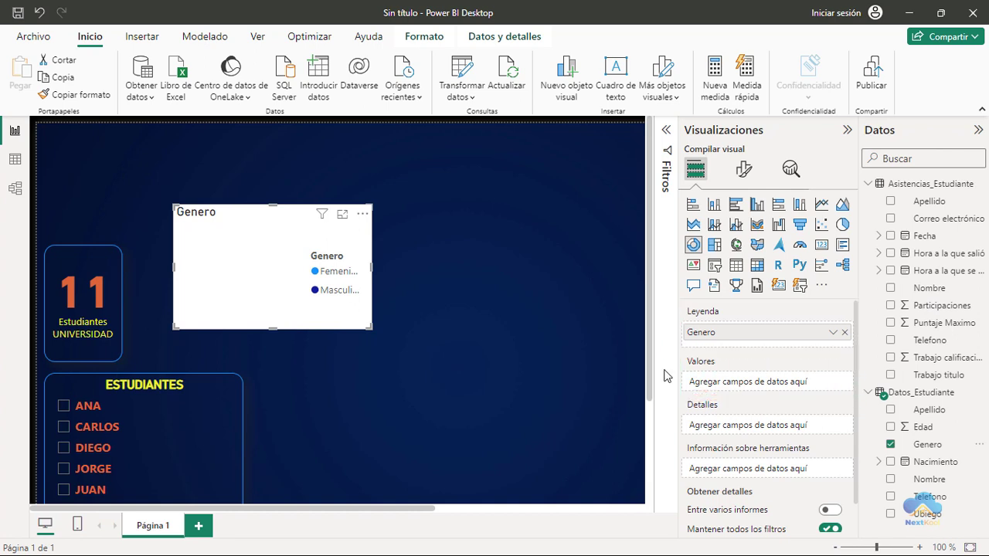
left_click_drag(918, 452, 753, 386)
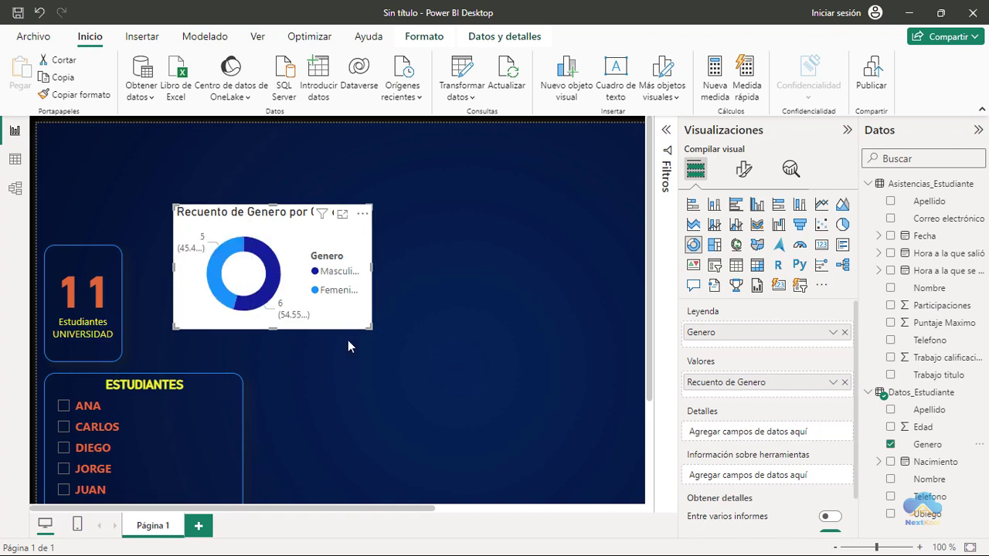
left_click_drag(293, 220, 311, 237)
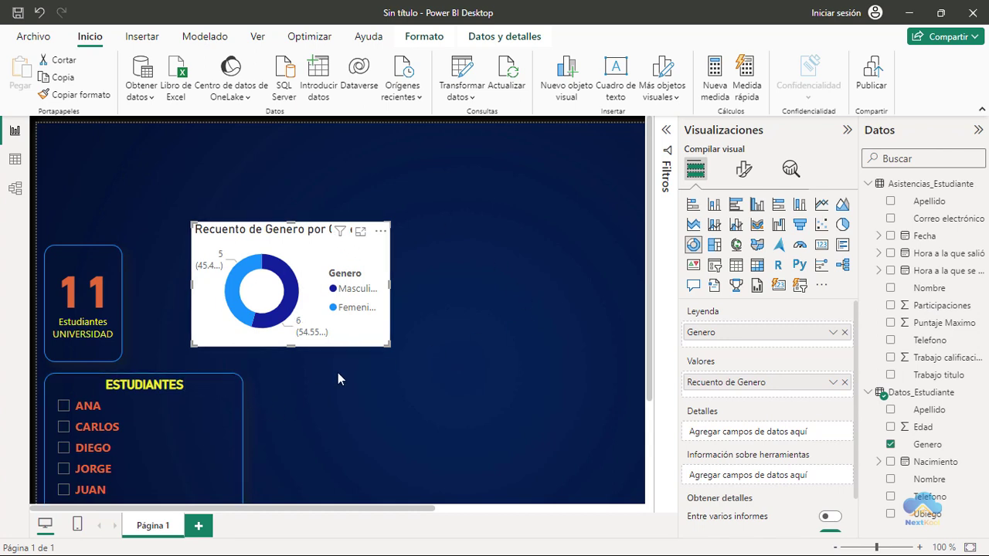
- Copy the ESTUDIANTES slicer's formatting onto the donut chart with Copiar formato
scroll(323, 379, "down", 3)
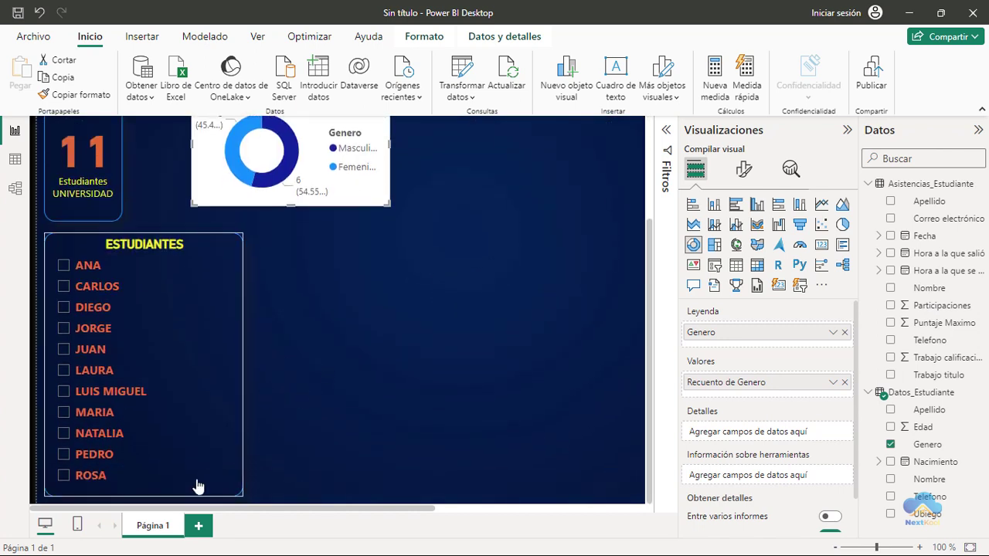
mouse_move(144, 363)
left_click(117, 496)
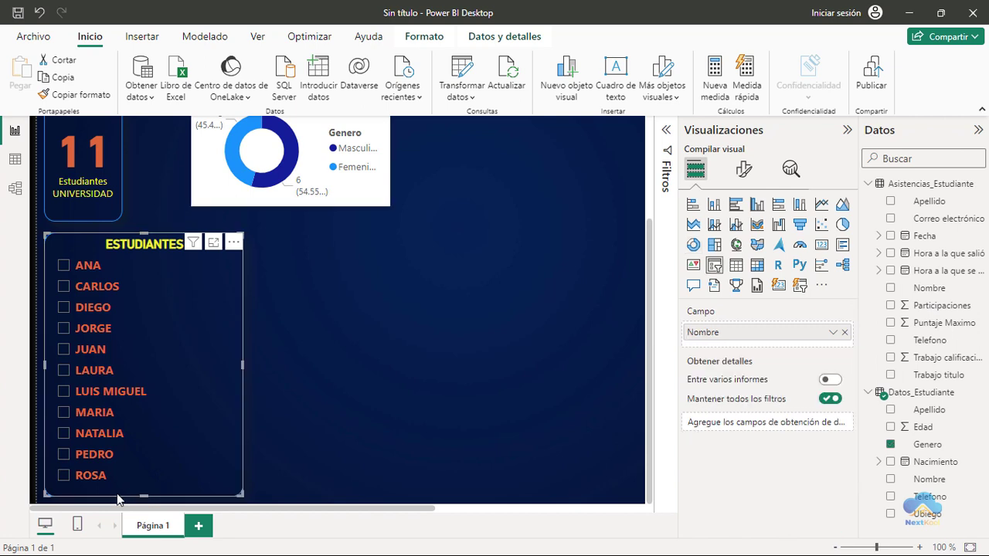
left_click(80, 96)
scroll(320, 260, "up", 3)
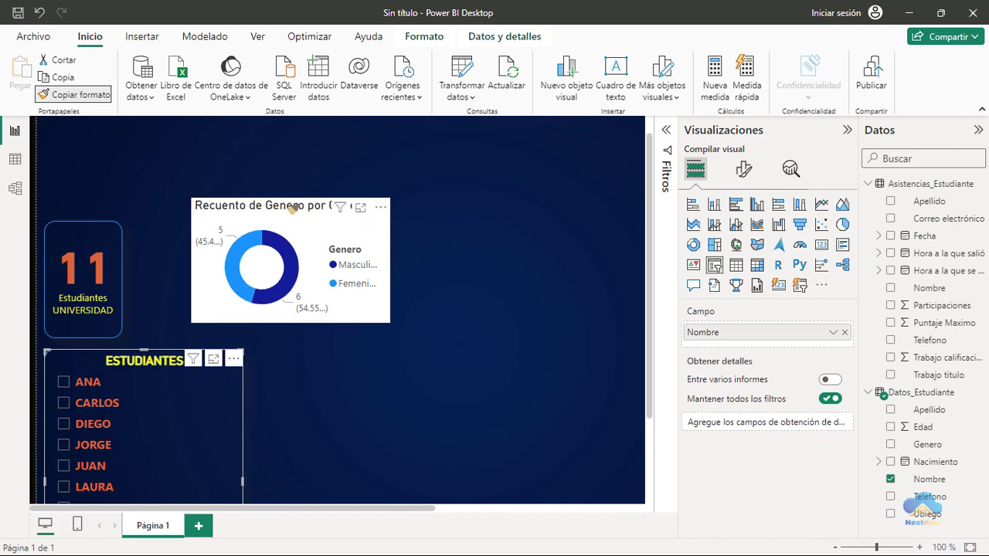
left_click(293, 208)
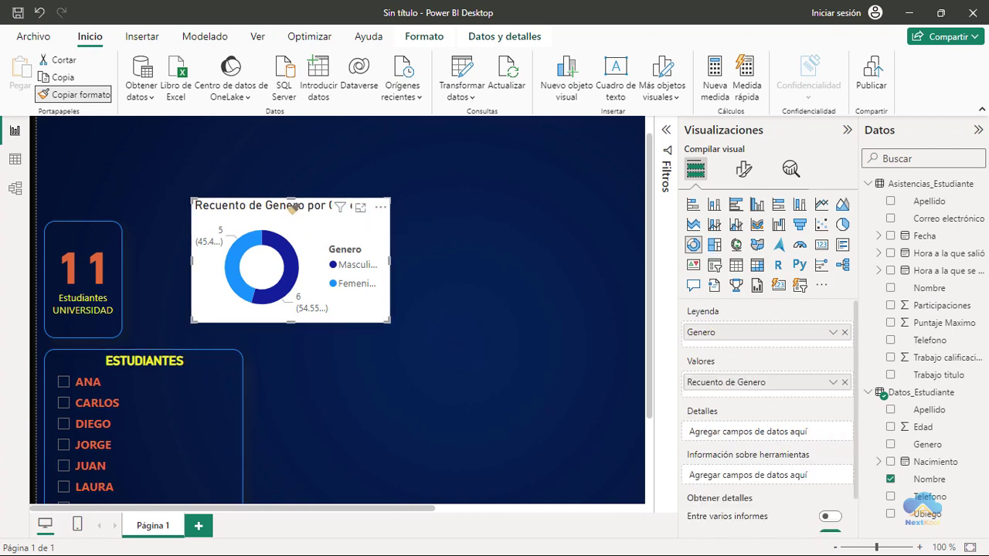
left_click(497, 317)
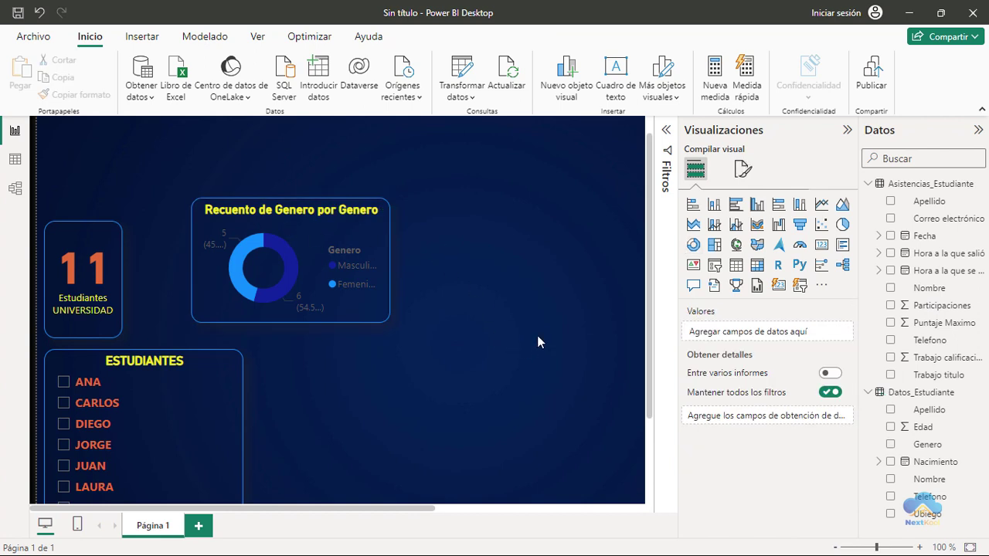
mouse_move(291, 260)
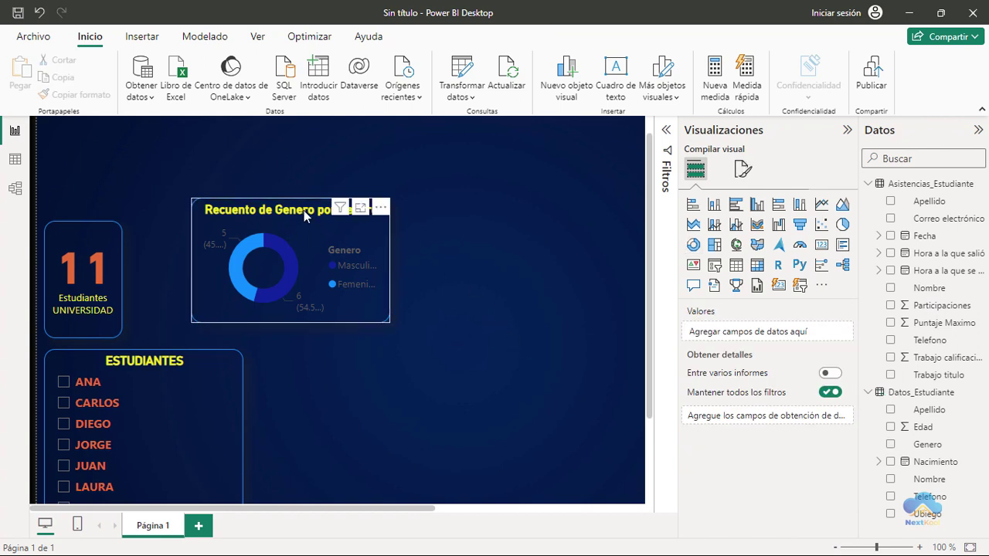
- Switch off the donut chart's Título under Formato visual > General
left_click(309, 218)
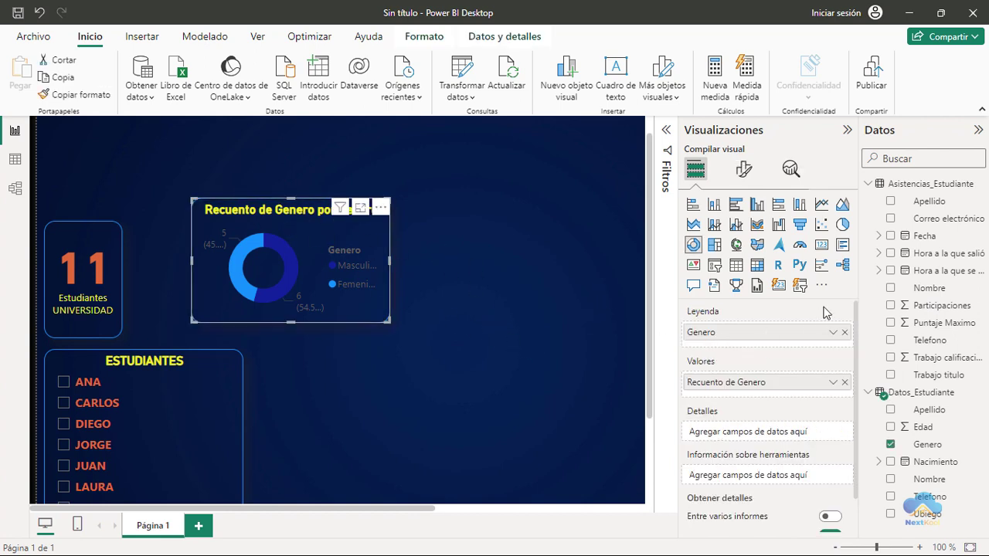
left_click(746, 174)
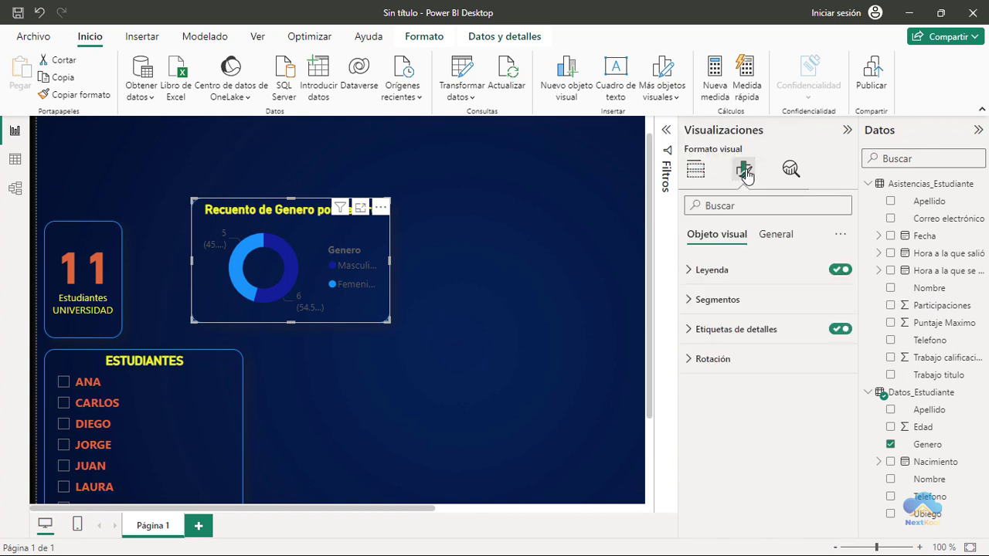
left_click(774, 237)
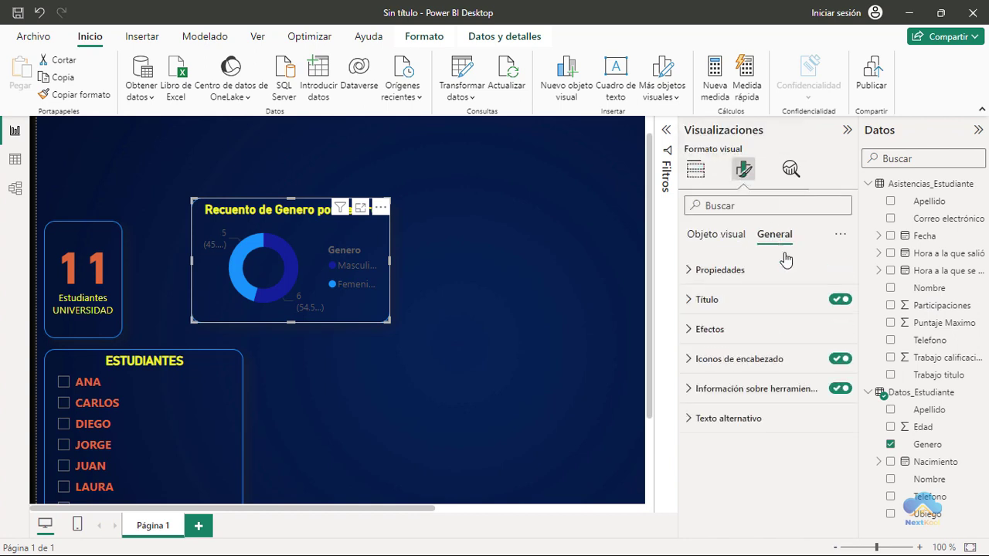
left_click(841, 300)
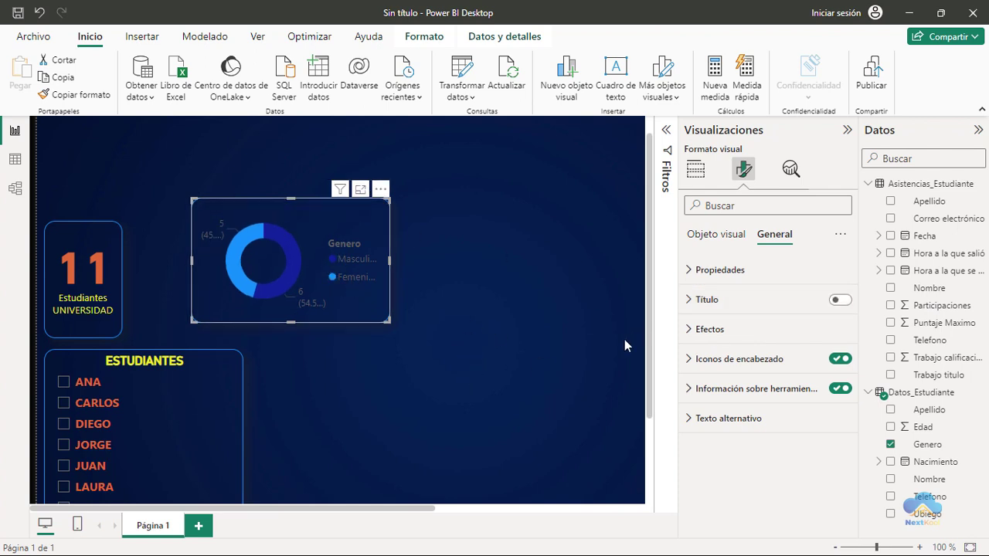
left_click(718, 240)
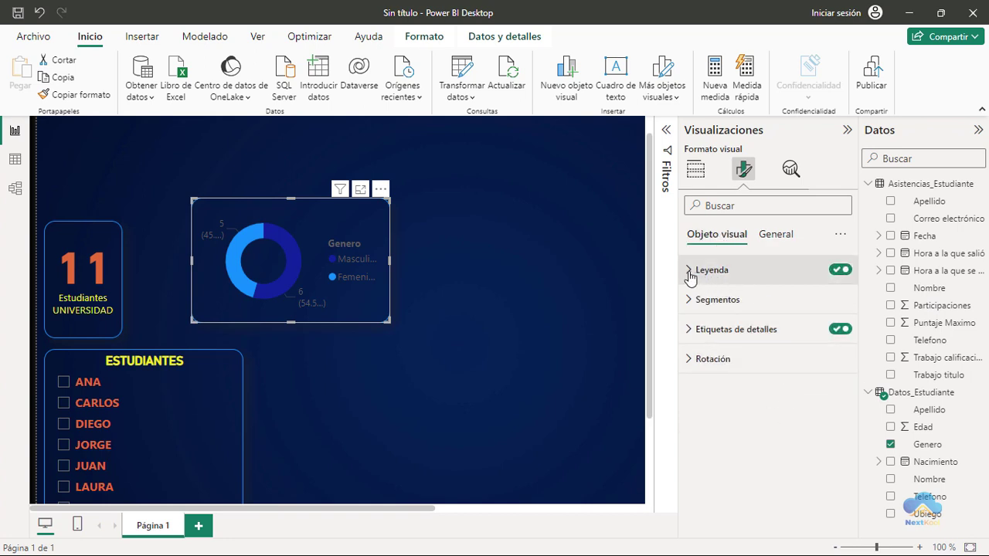
- Set the legend Posición to 'Arriba, en el centro' and turn off its Genero title
left_click_drag(678, 248, 850, 284)
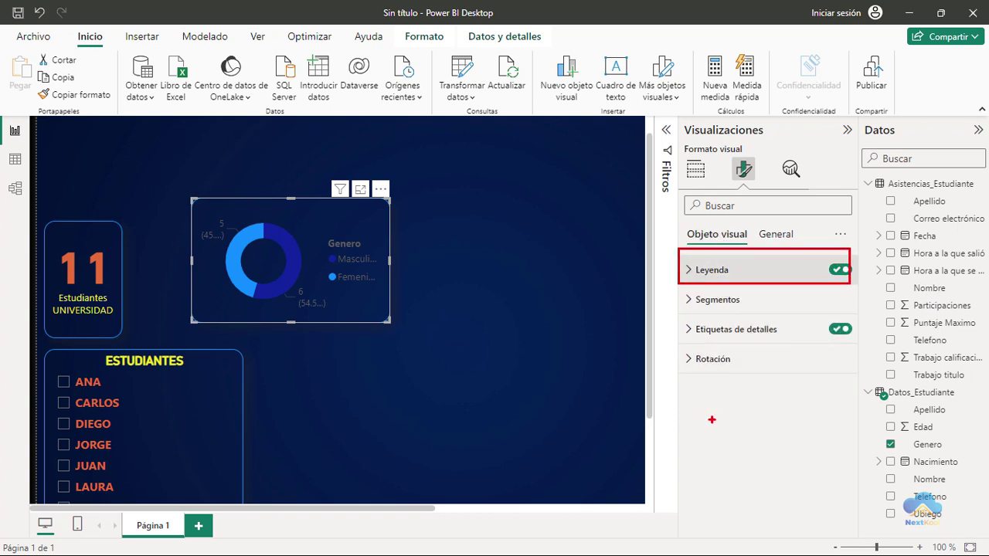
left_click(687, 272)
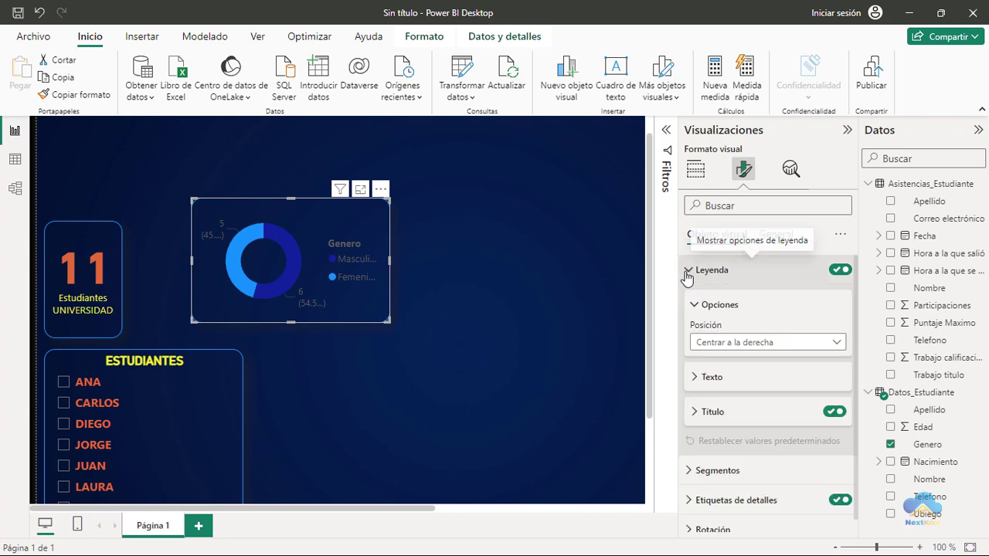
left_click(839, 344)
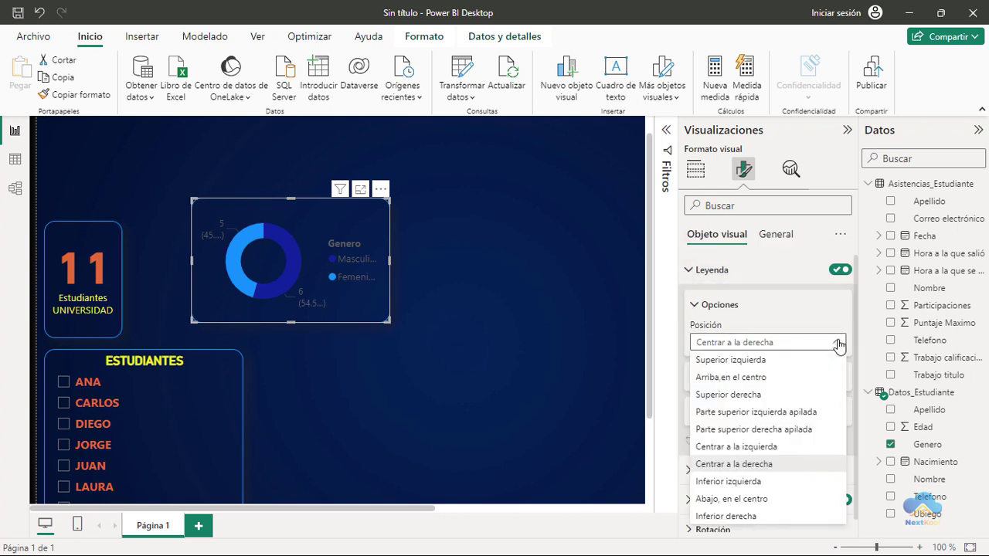
left_click(755, 381)
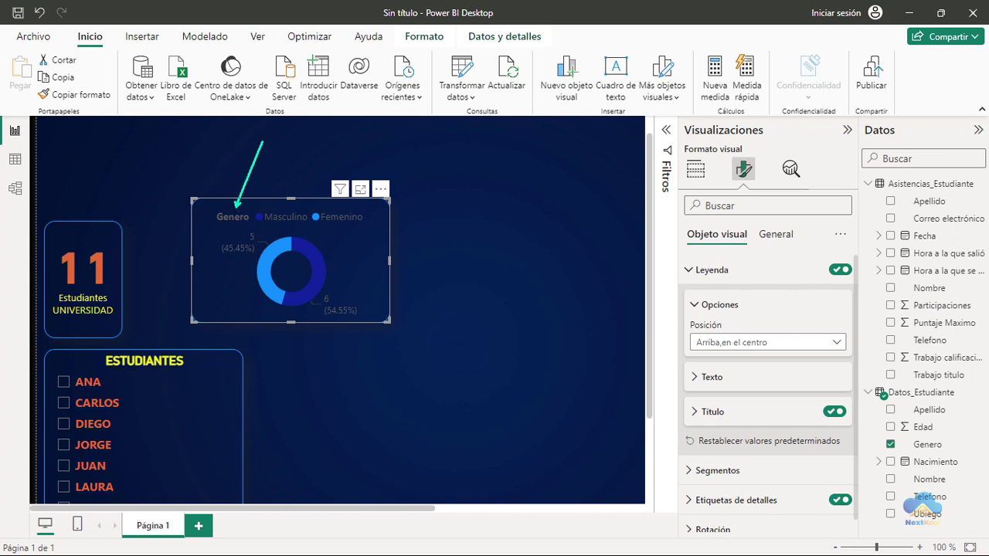
left_click(835, 412)
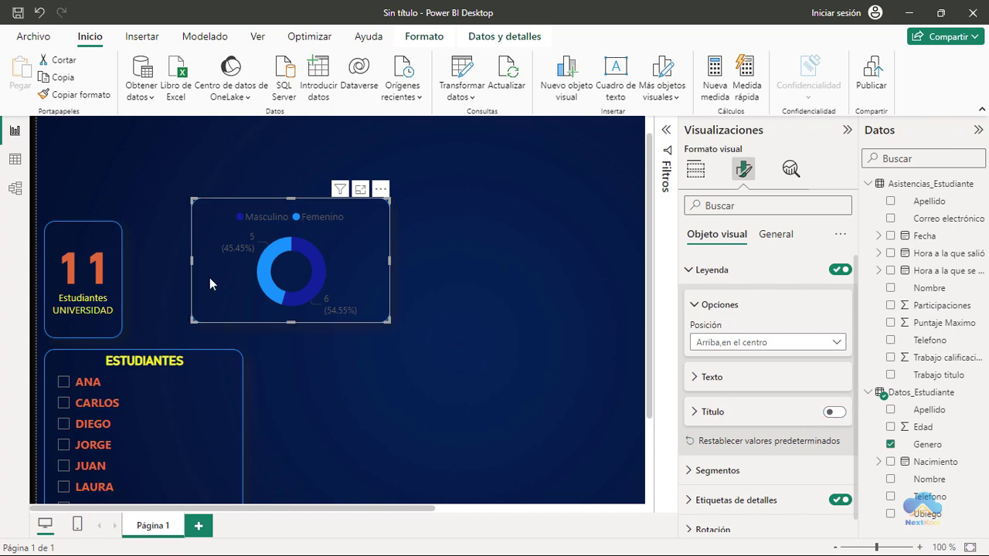
left_click(693, 379)
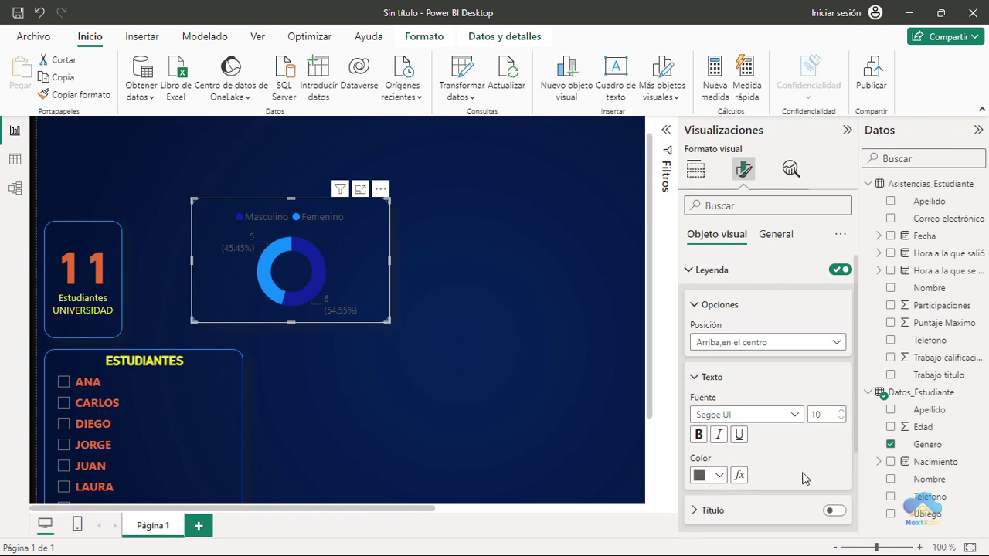
- Colour the legend text 'Blanco, 10 % más oscuro'
scroll(804, 476, "down", 2)
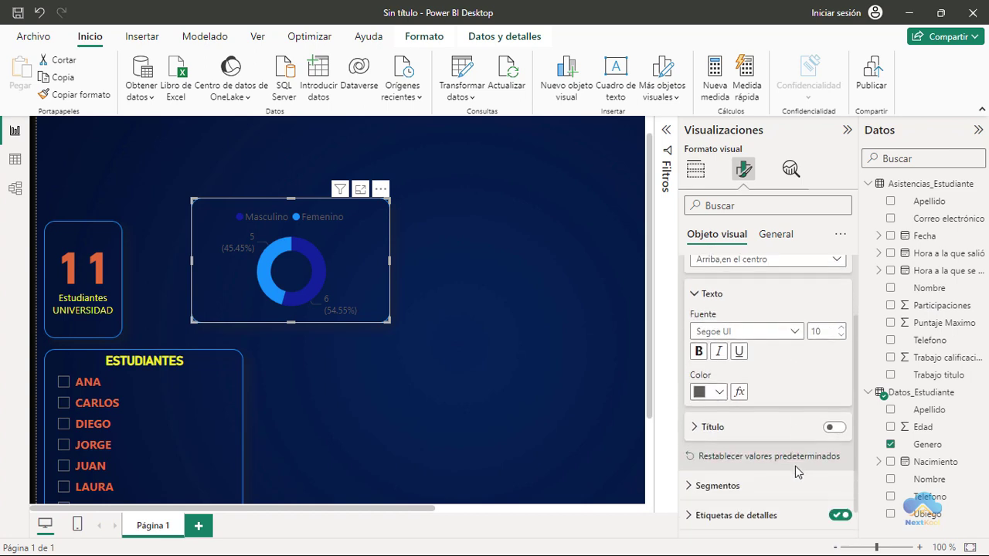
left_click(718, 392)
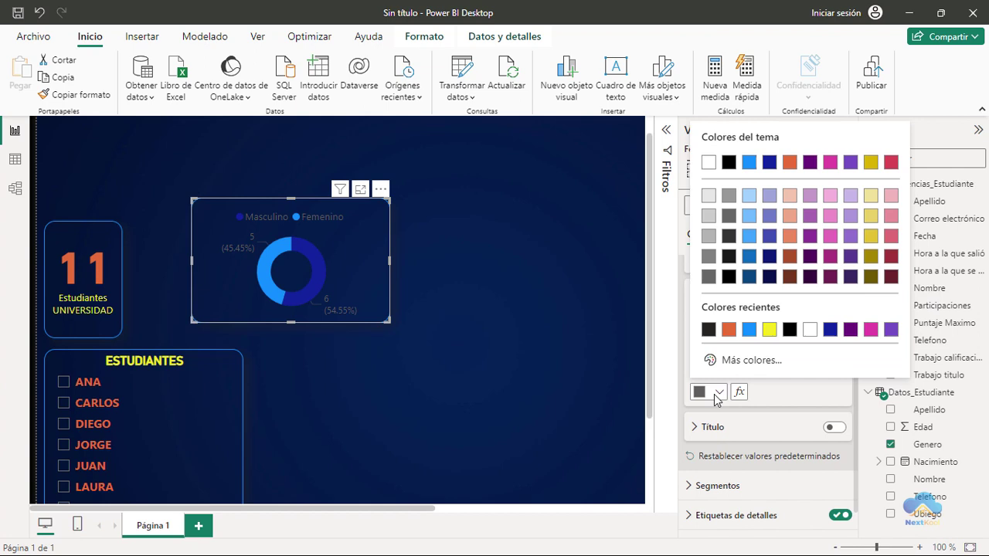
left_click(708, 198)
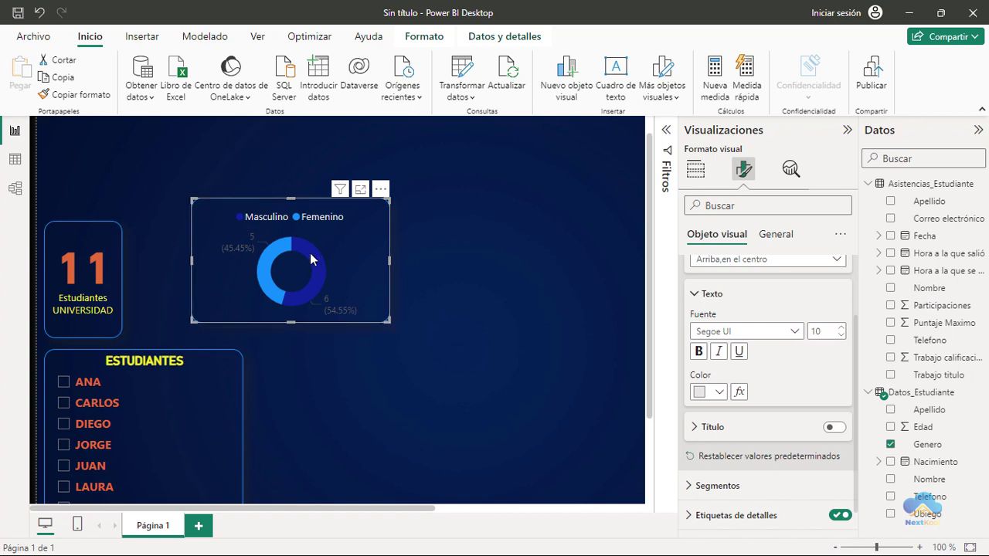
scroll(743, 329, "up", 2)
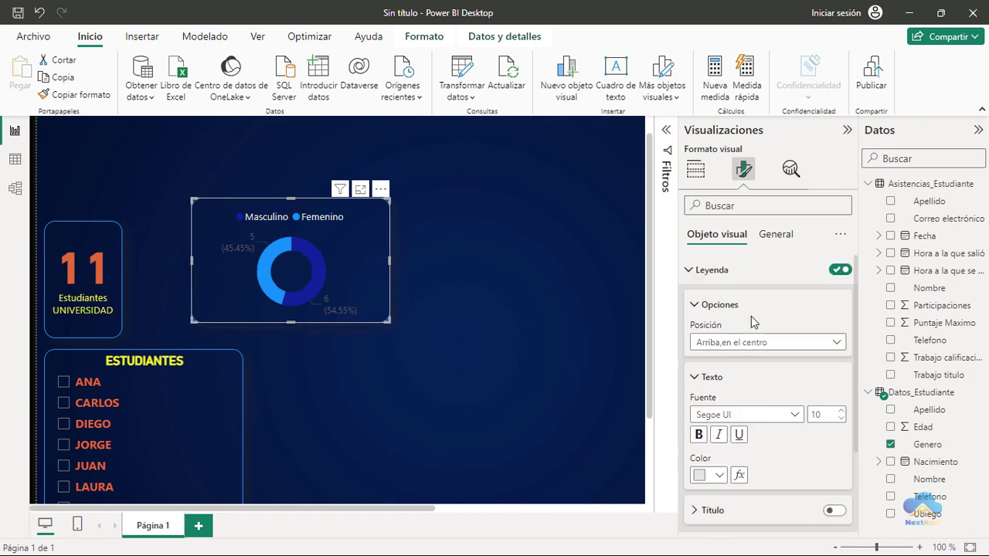
left_click(690, 270)
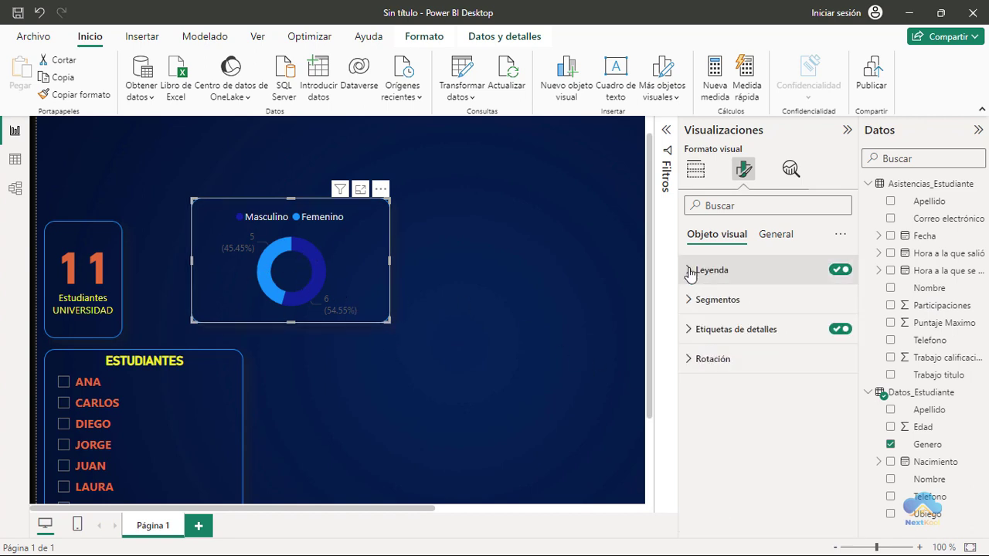
left_click(689, 333)
scroll(762, 398, "down", 1)
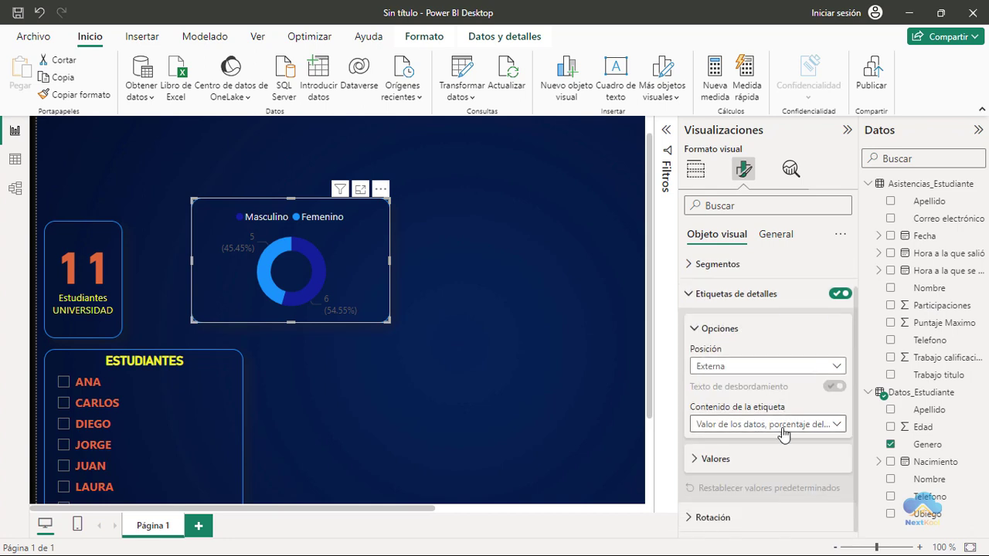
- Make the detail label values white with 0 percentage decimal places
left_click(714, 459)
scroll(778, 444, "down", 5)
scroll(782, 442, "up", 2)
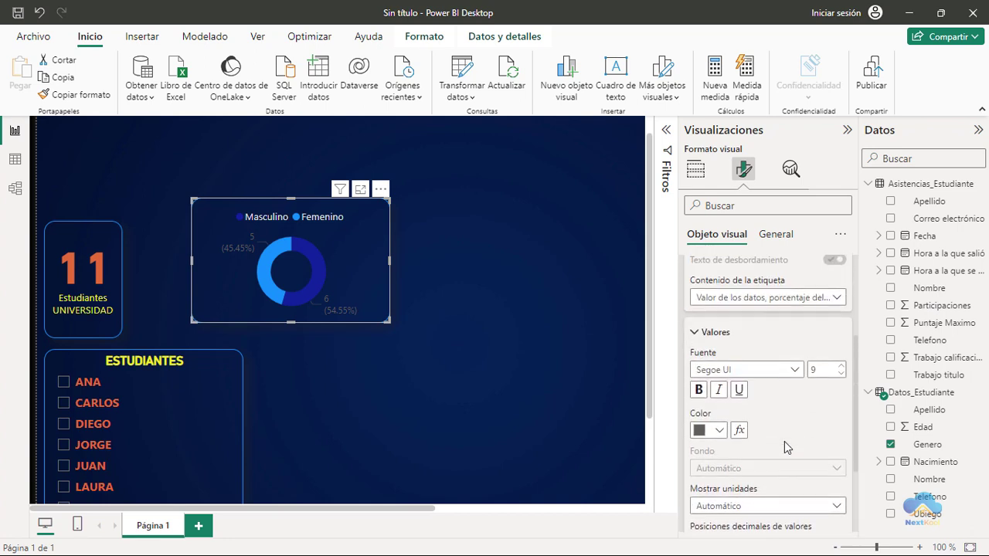
left_click(718, 432)
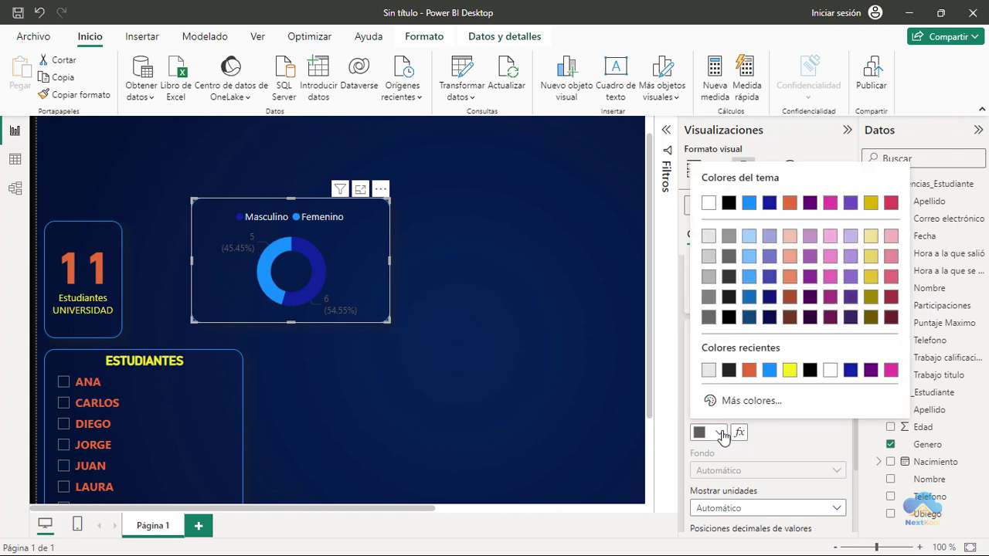
left_click(830, 370)
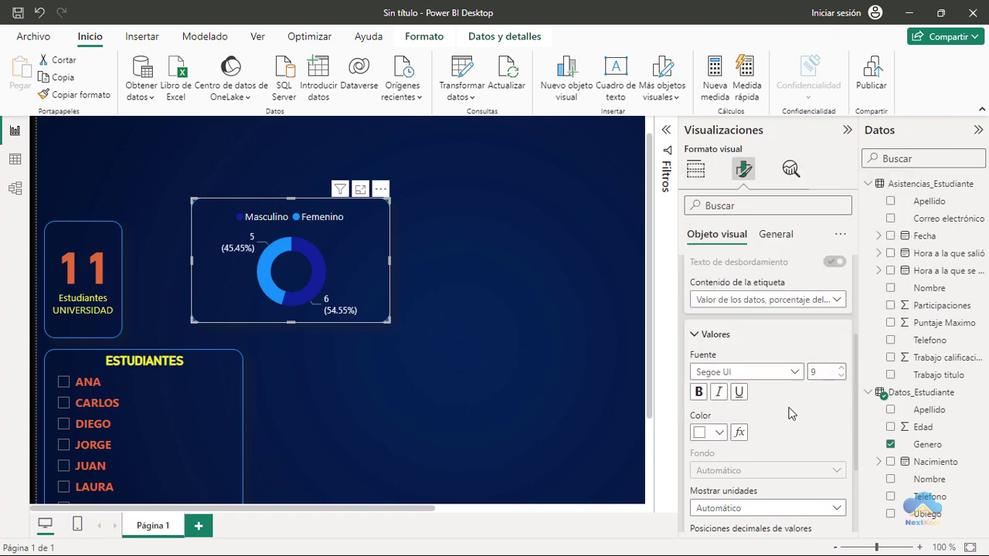
scroll(791, 424, "down", 2)
scroll(805, 432, "down", 1)
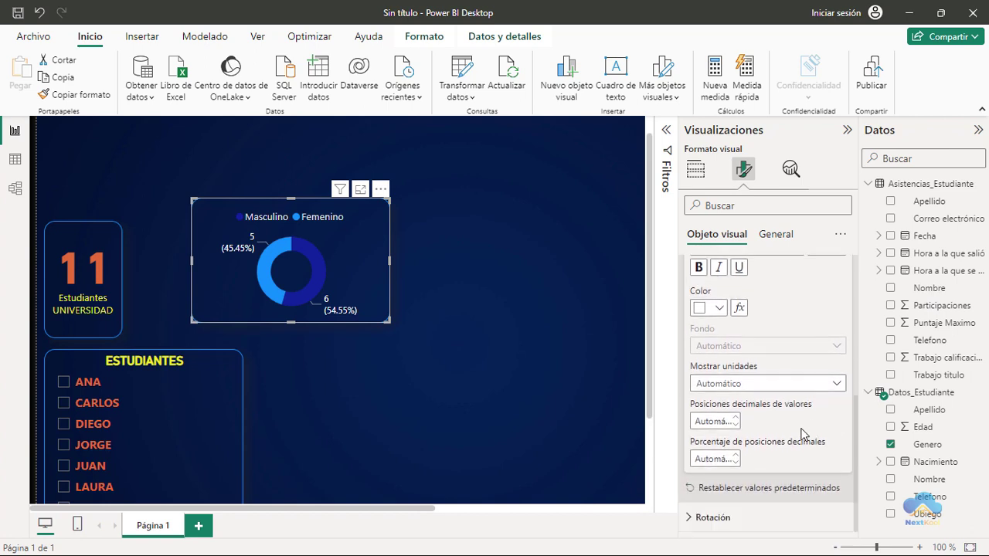
left_click(737, 459)
type("0")
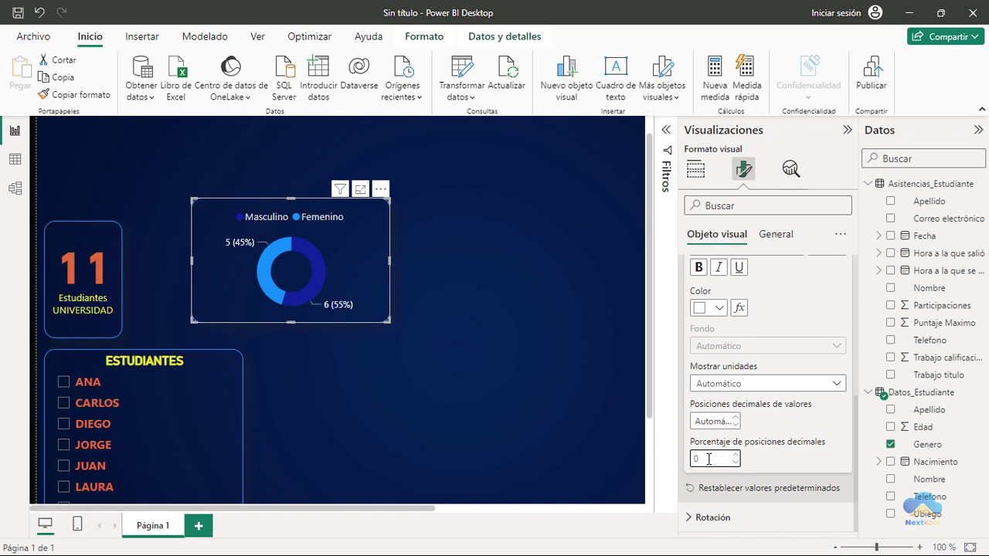
- Set the detail label contents to 'Percent of total', showing 45% and 55%
scroll(765, 402, "up", 3)
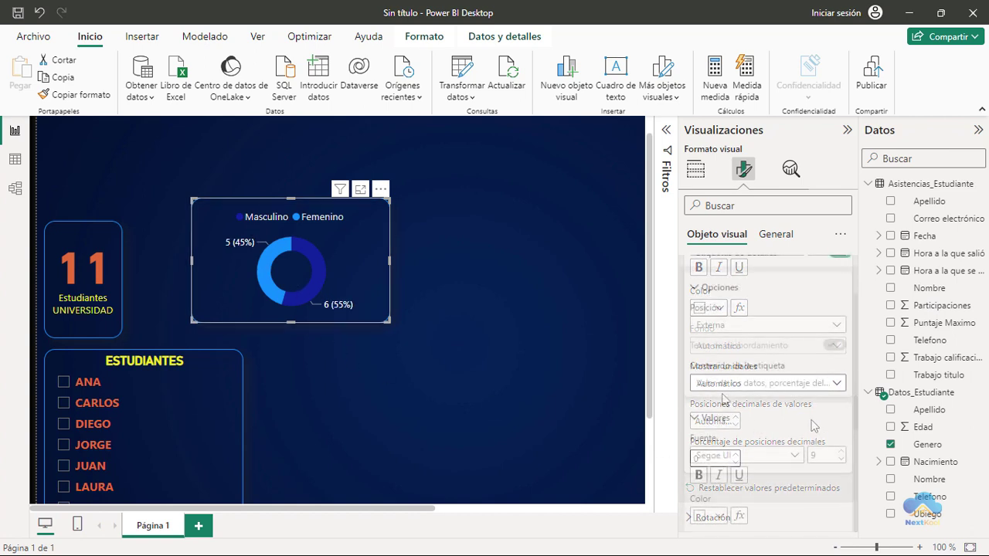
scroll(717, 368, "up", 2)
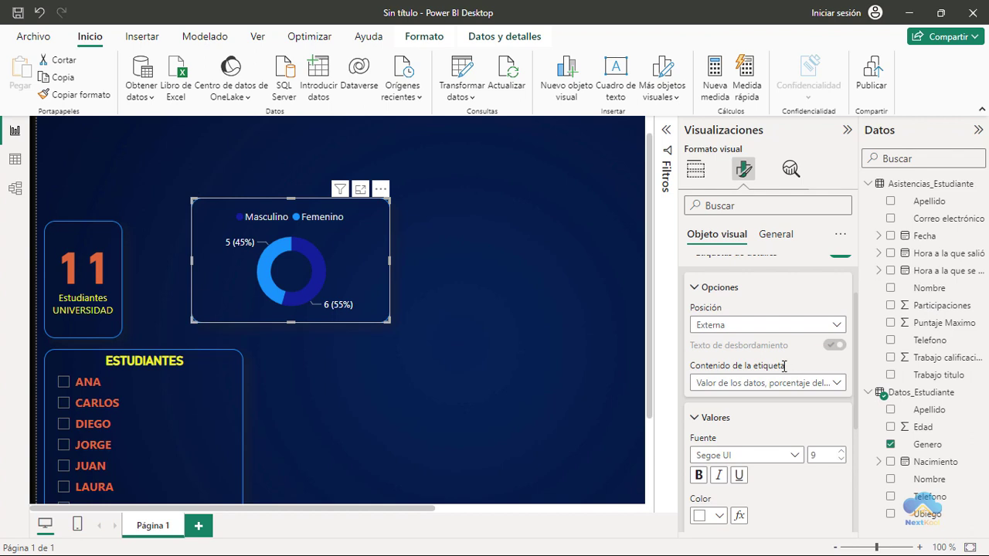
left_click(839, 384)
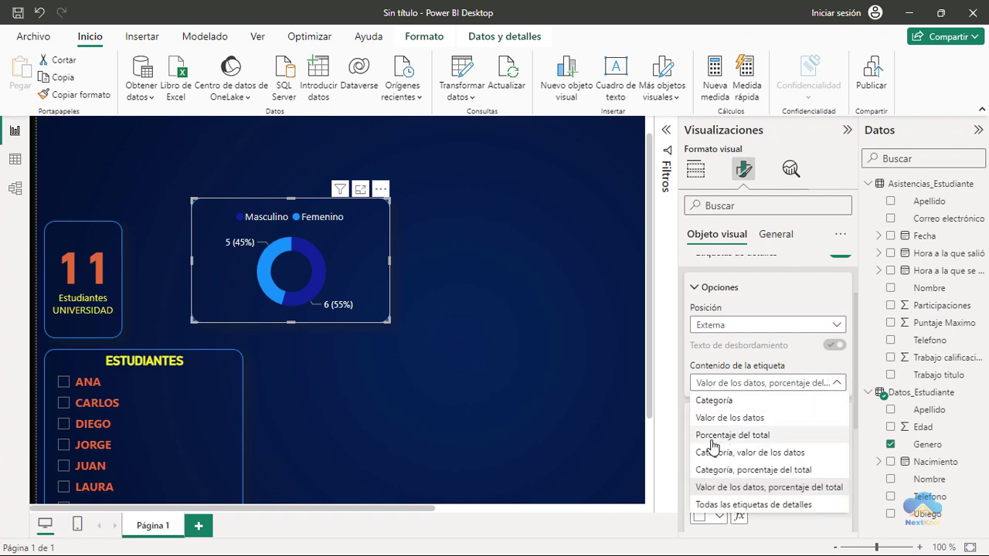
key("Escape")
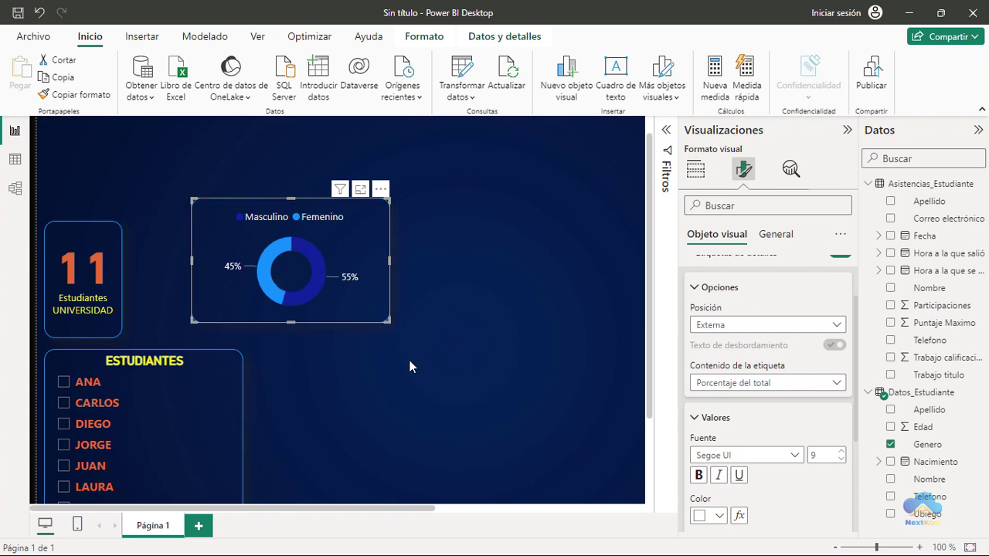
scroll(753, 378, "up", 2)
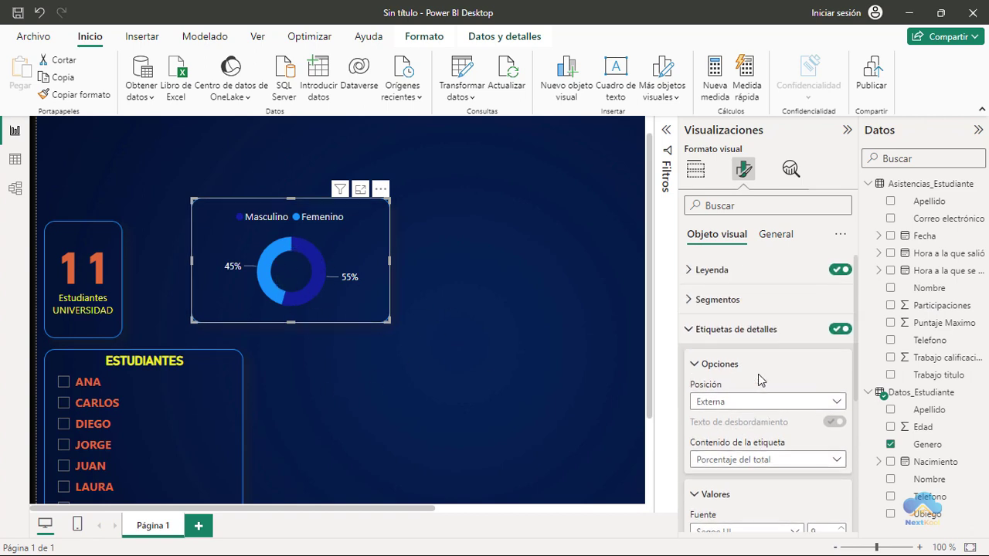
- Colour the Masculino slice light blue and the Femenino slice crimson
left_click(690, 332)
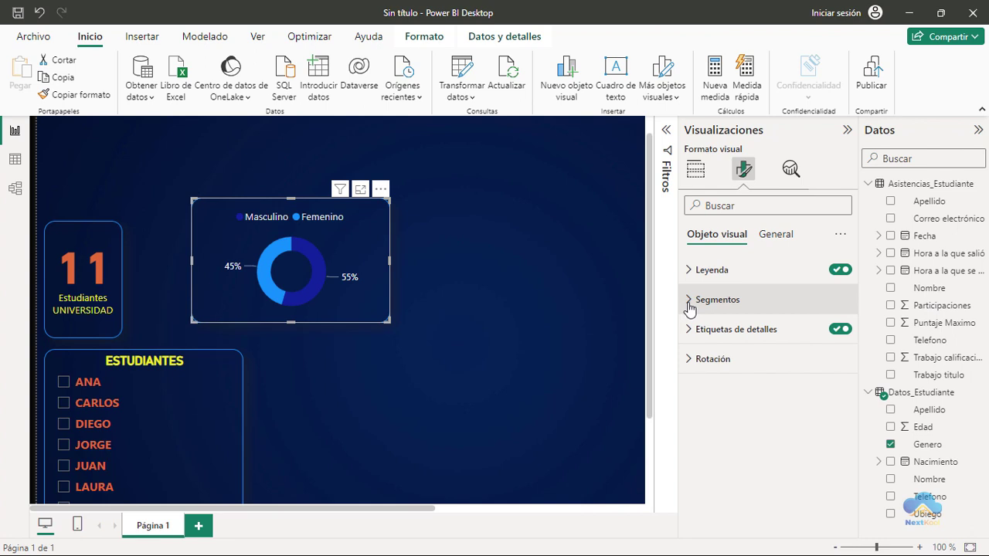
left_click(690, 301)
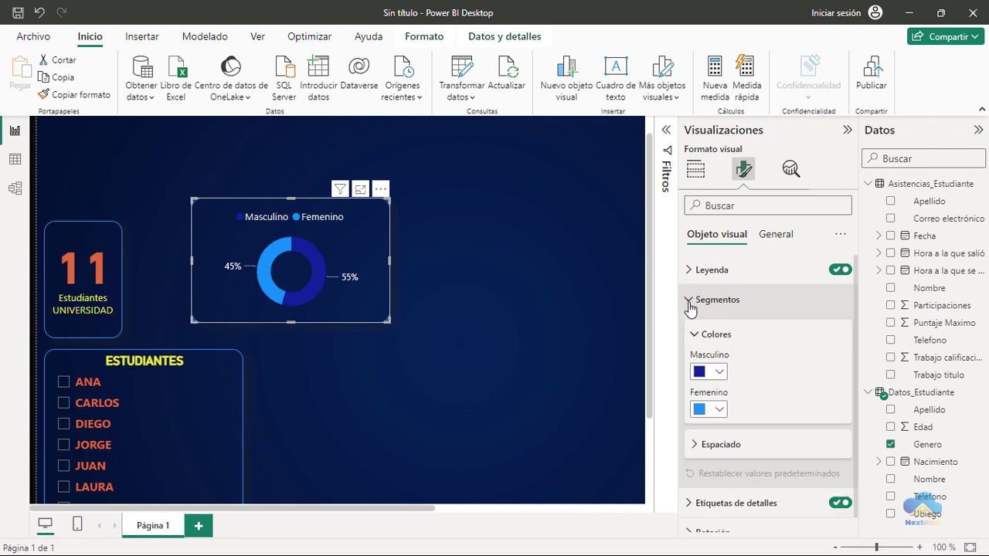
left_click(720, 371)
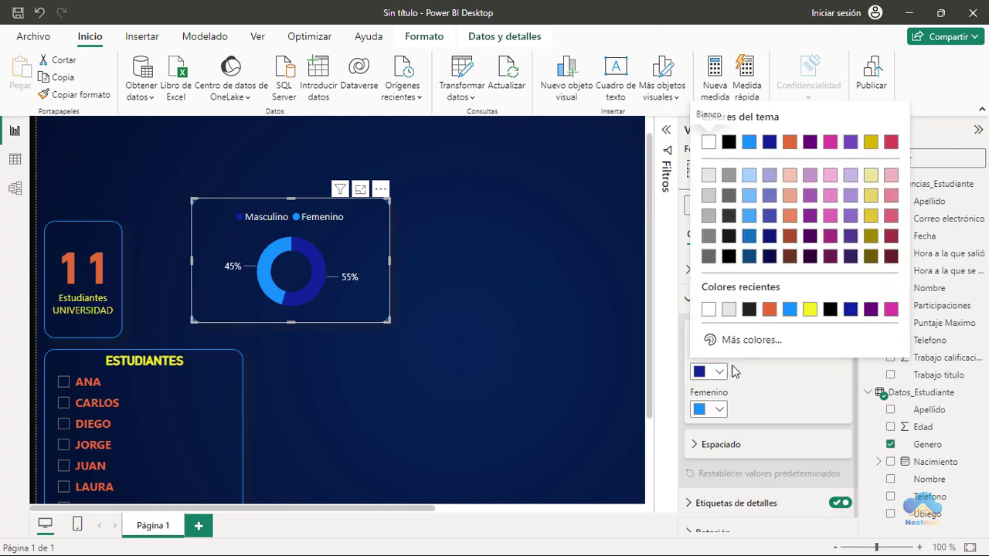
left_click(789, 309)
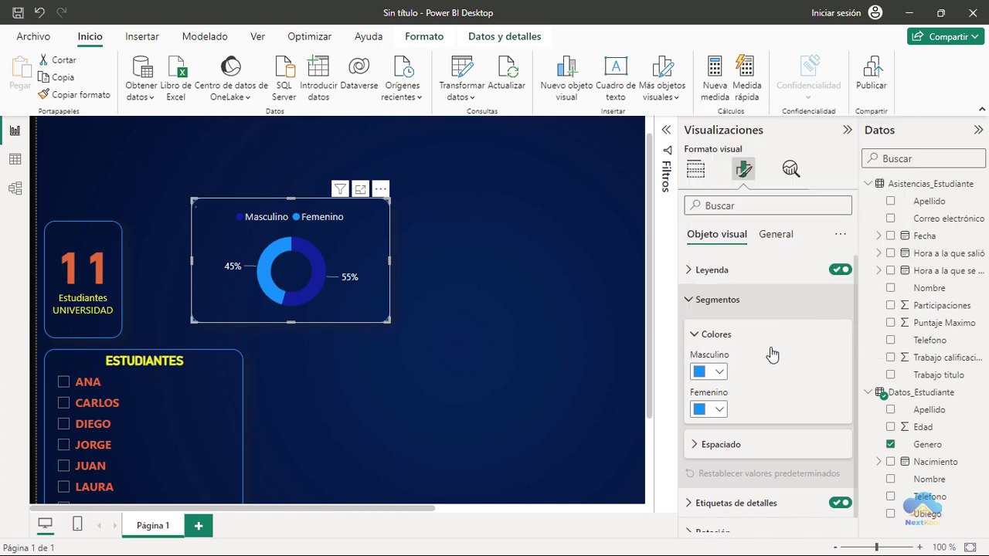
left_click(718, 412)
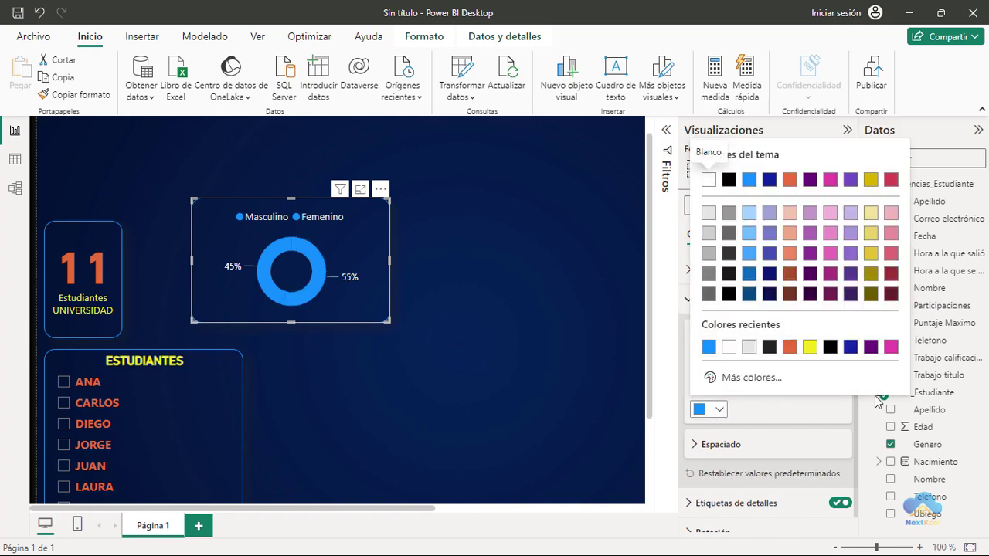
left_click(891, 180)
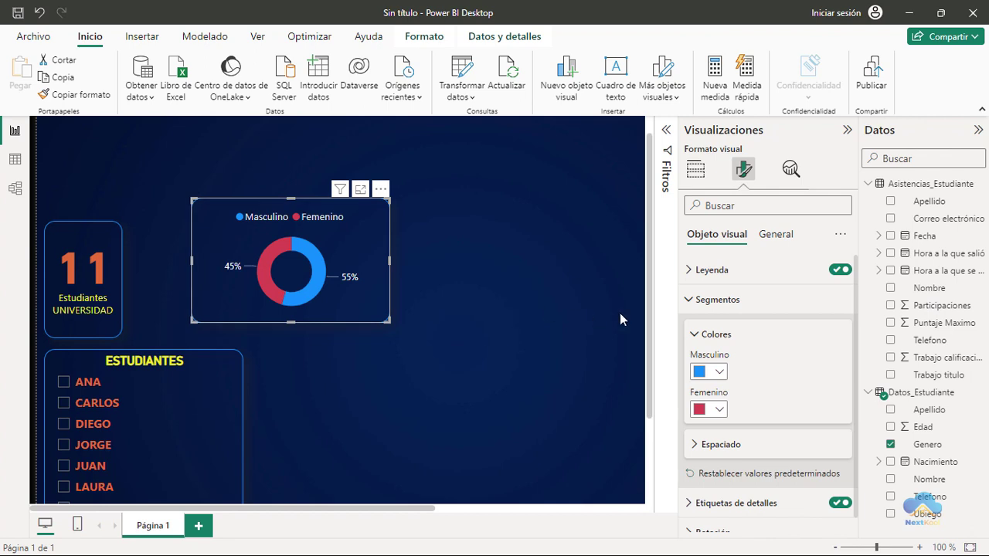
- Resize the donut visual to 162 by 162 under General > Properties > Size
left_click(771, 234)
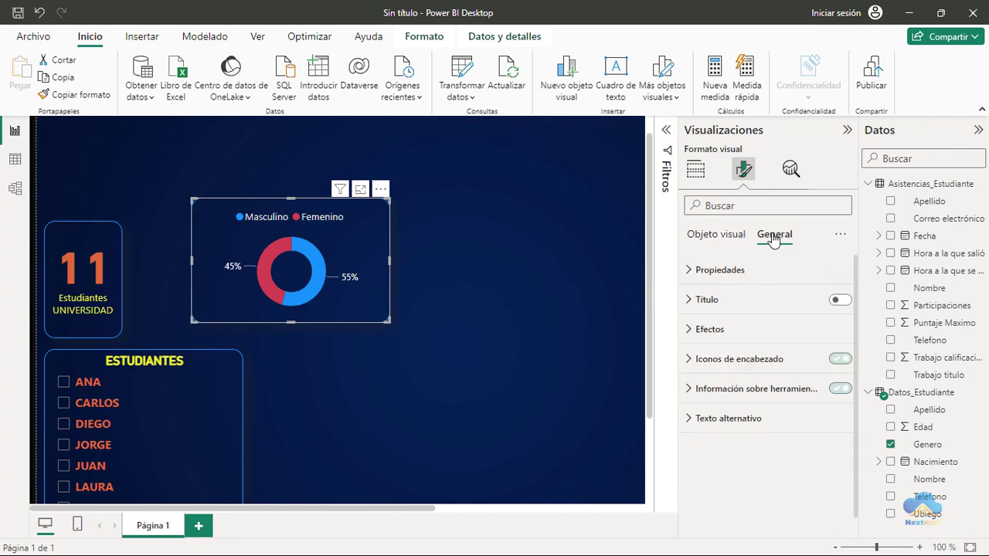
left_click(721, 272)
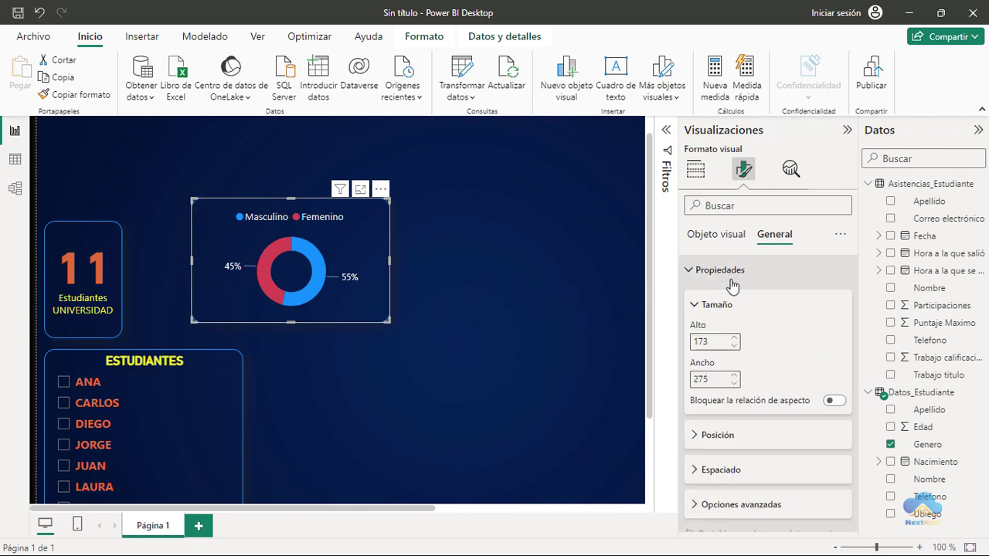
double_click(711, 343)
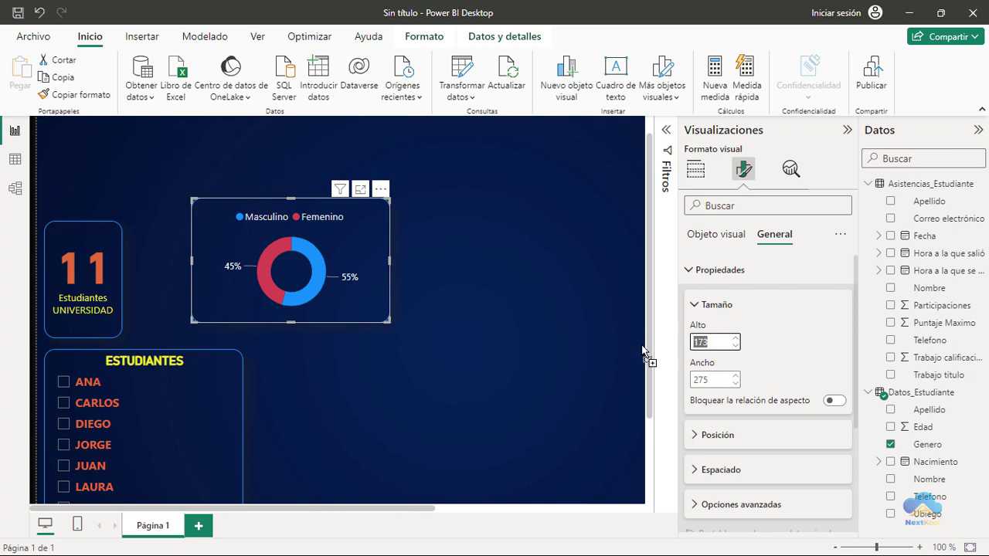
type("162")
key("Tab")
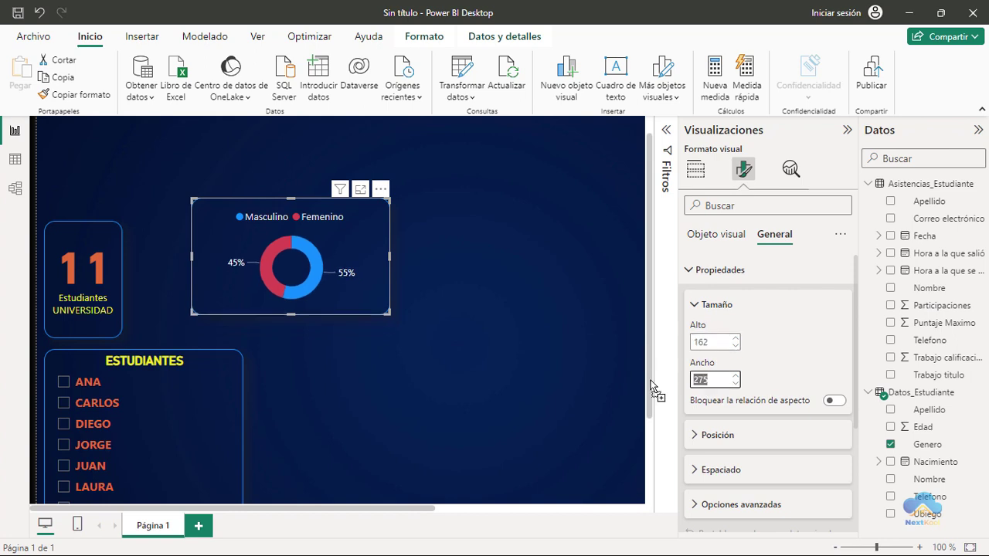
type("162")
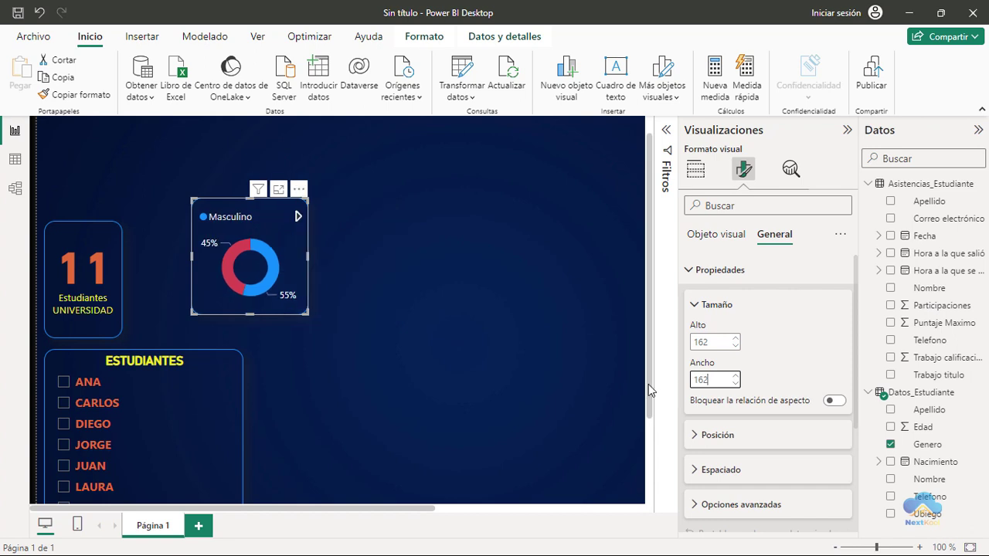
key("Tab")
left_click(405, 248)
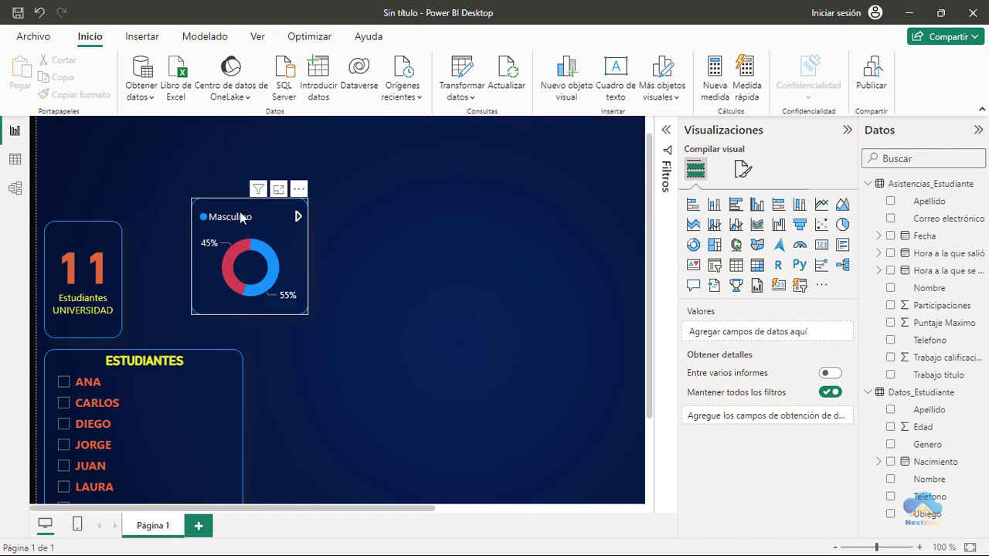
- Lower the donut legend's font size from 10 to 9 so Masculino and Femenino both fit
left_click(239, 309)
left_click(744, 172)
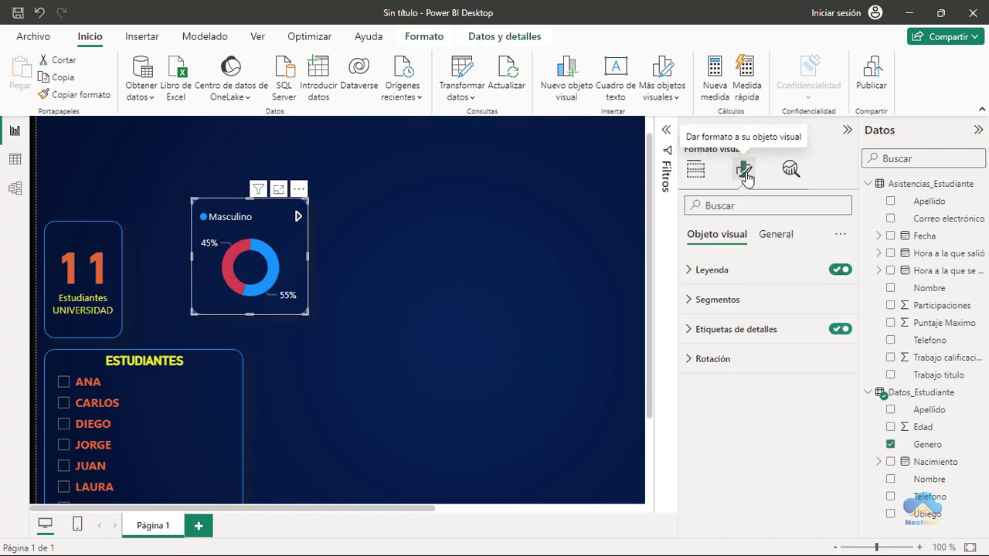
left_click(691, 271)
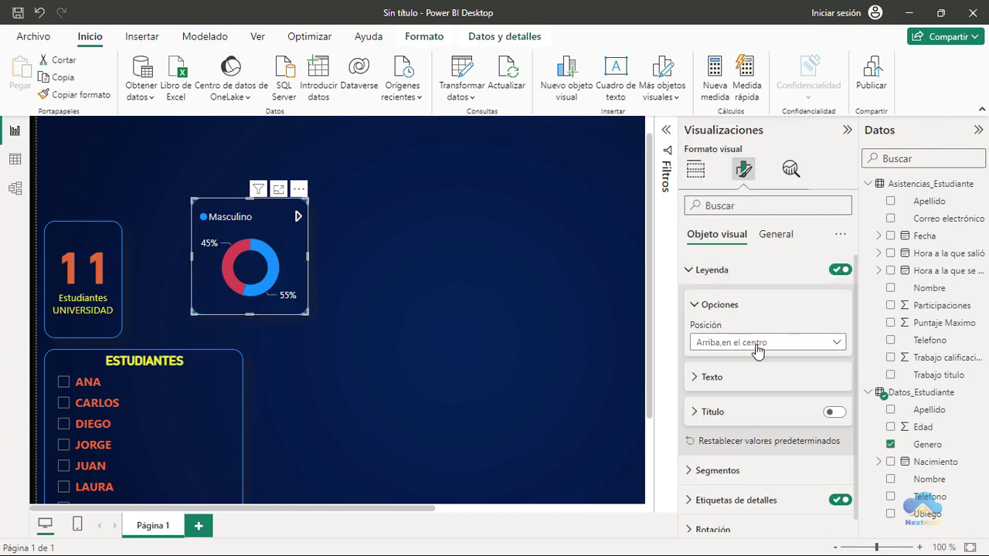
left_click(698, 377)
left_click(843, 421)
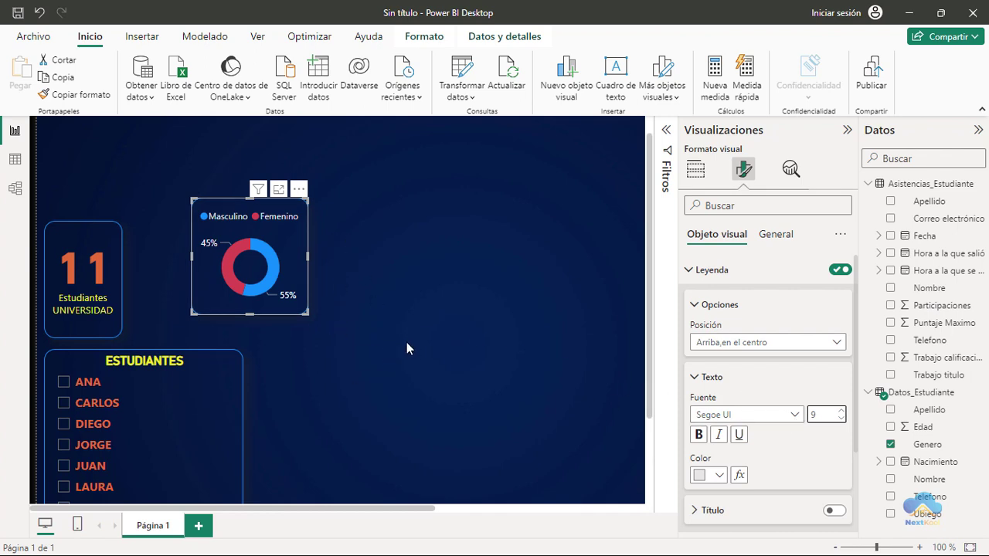
scroll(777, 424, "down", 3)
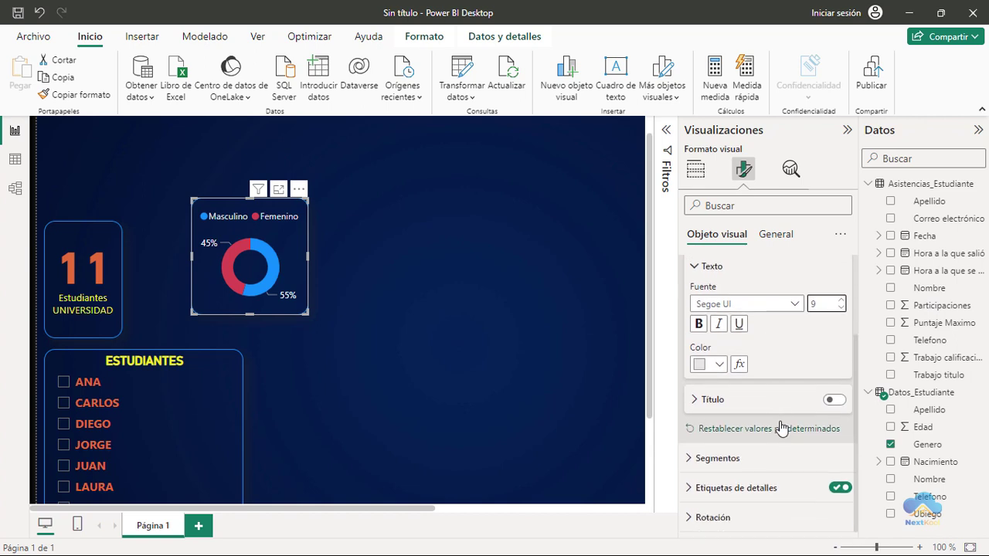
scroll(776, 464, "down", 3)
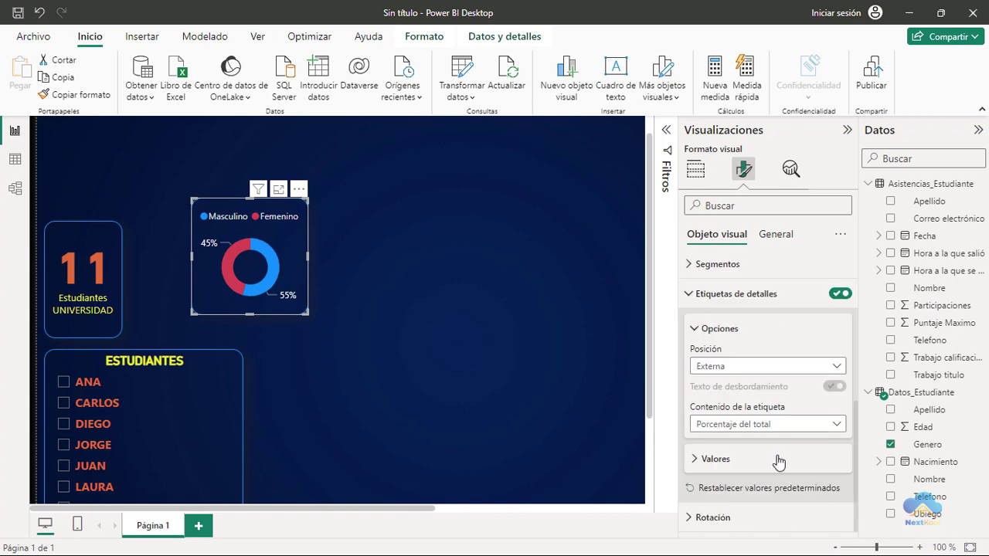
- Make the donut's 45% and 55% value labels bold and move the chart beside the 11 card
left_click(714, 459)
scroll(778, 460, "down", 3)
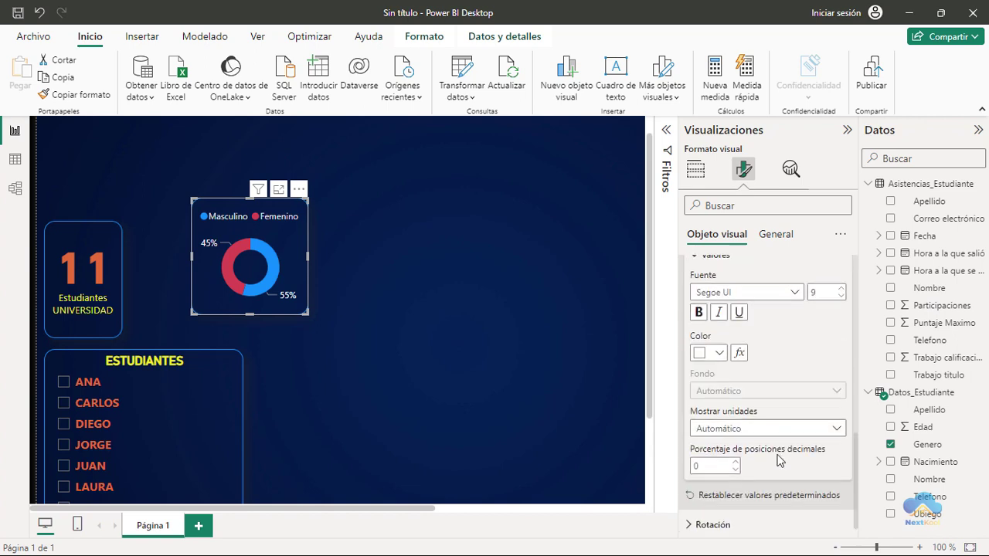
left_click(699, 309)
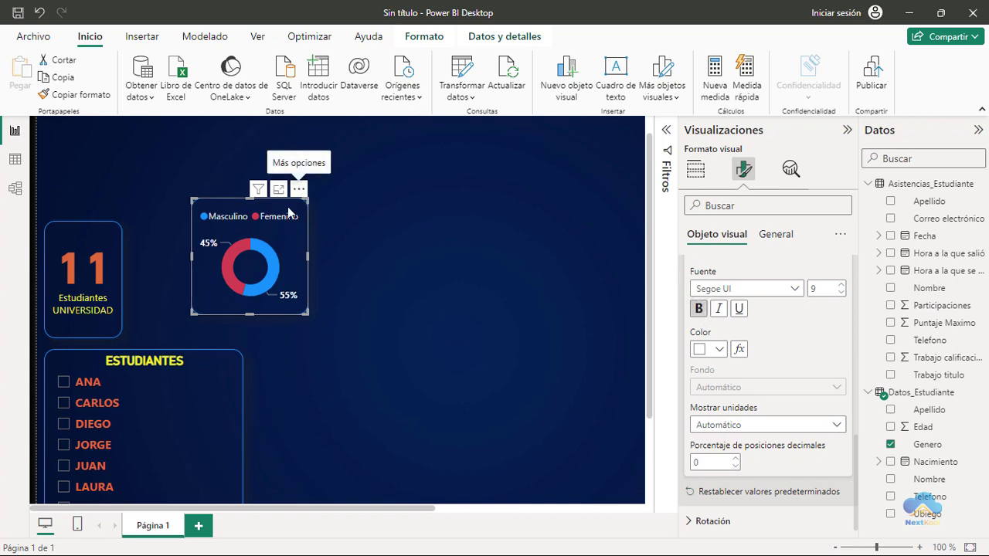
left_click_drag(301, 194, 238, 222)
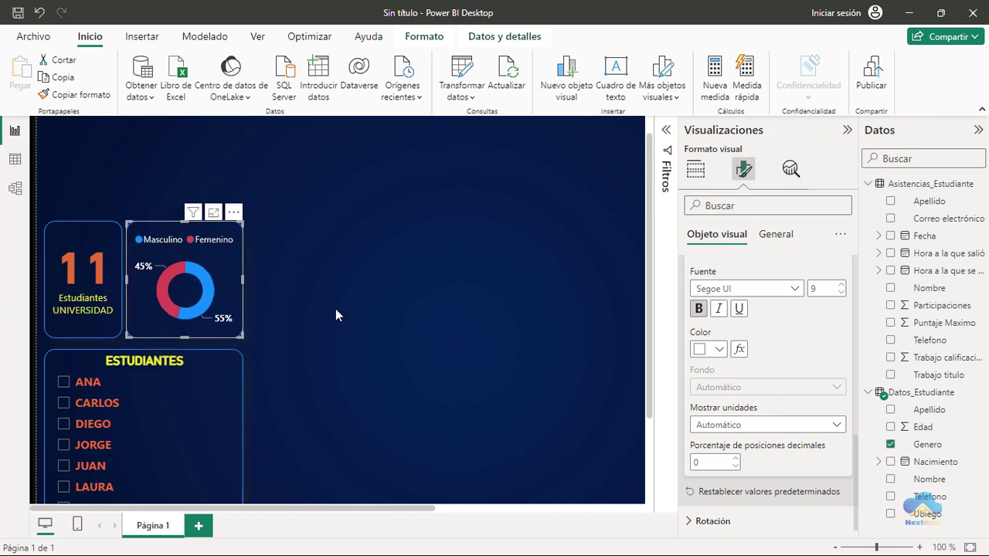